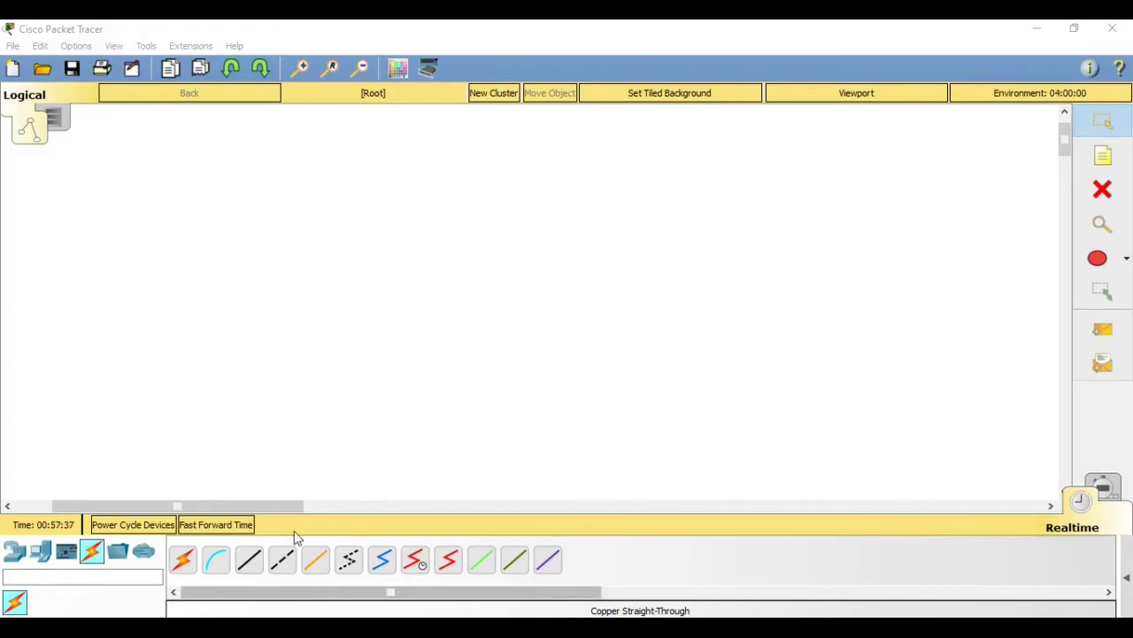
- Place a 2811 router in the upper middle of the empty logical workspace
left_click(16, 553)
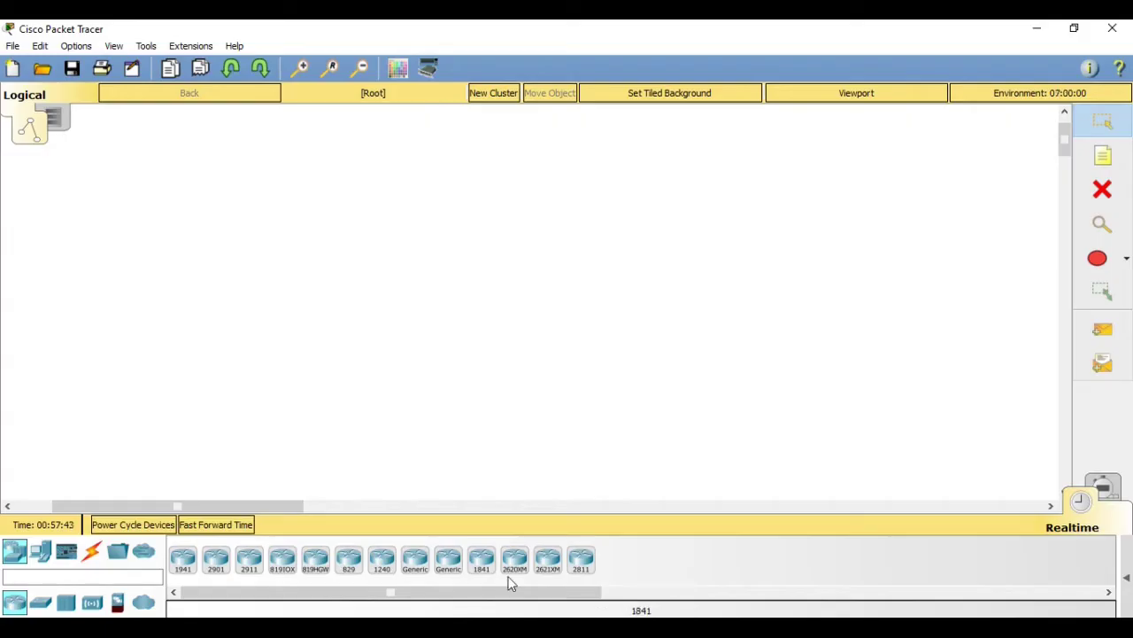
left_click(588, 569)
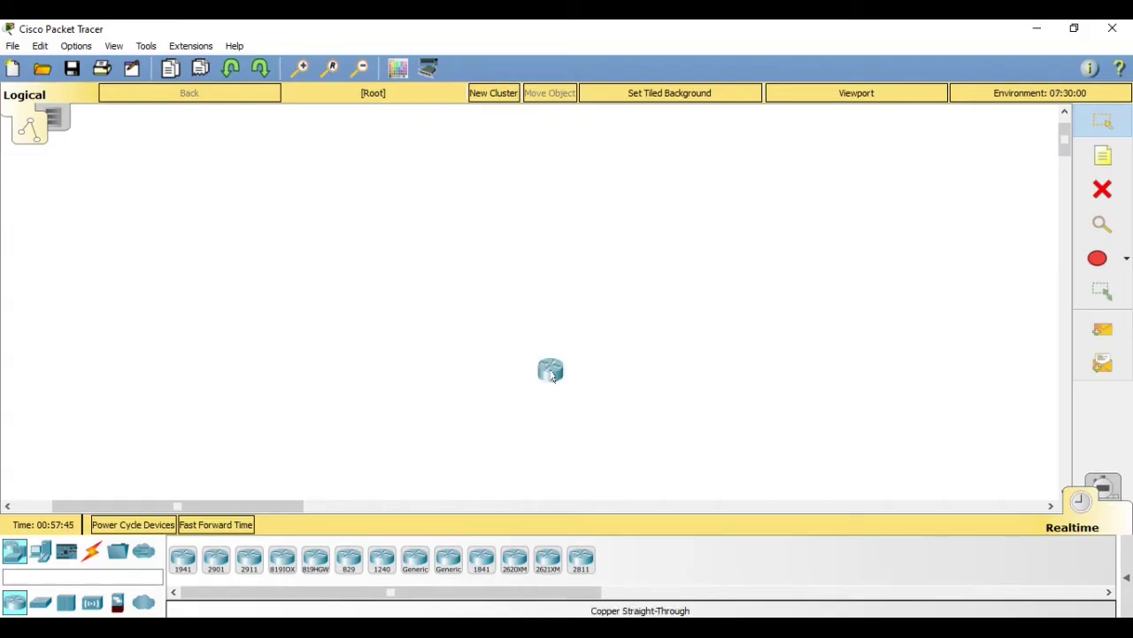
left_click(556, 185)
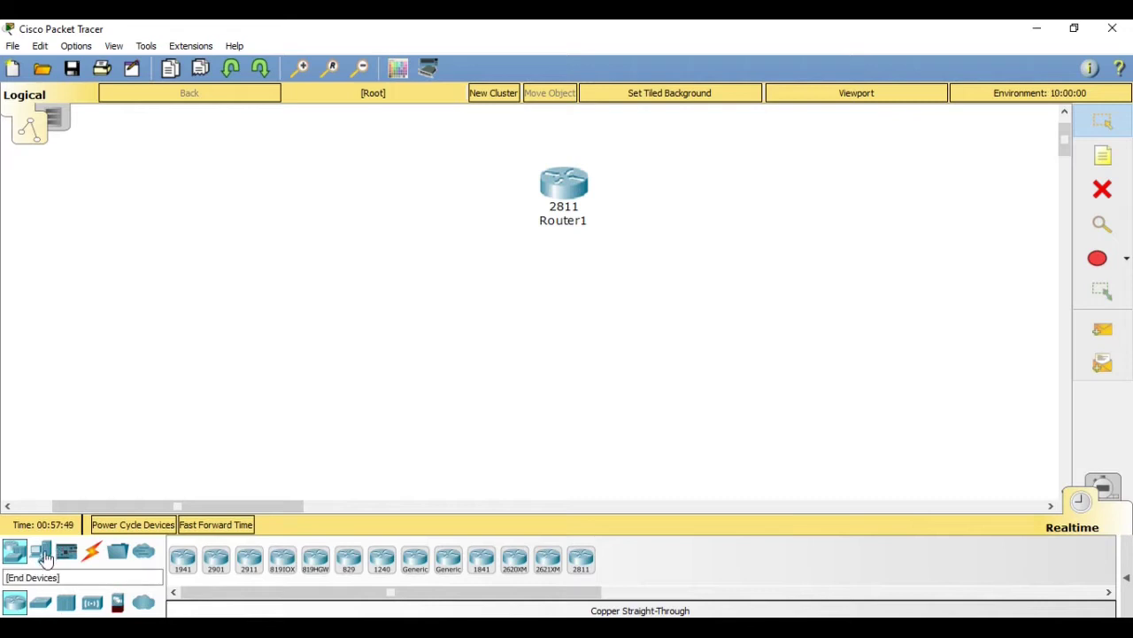
- Add two 2950T-24 switches below the router, one on either side of it
left_click(40, 604)
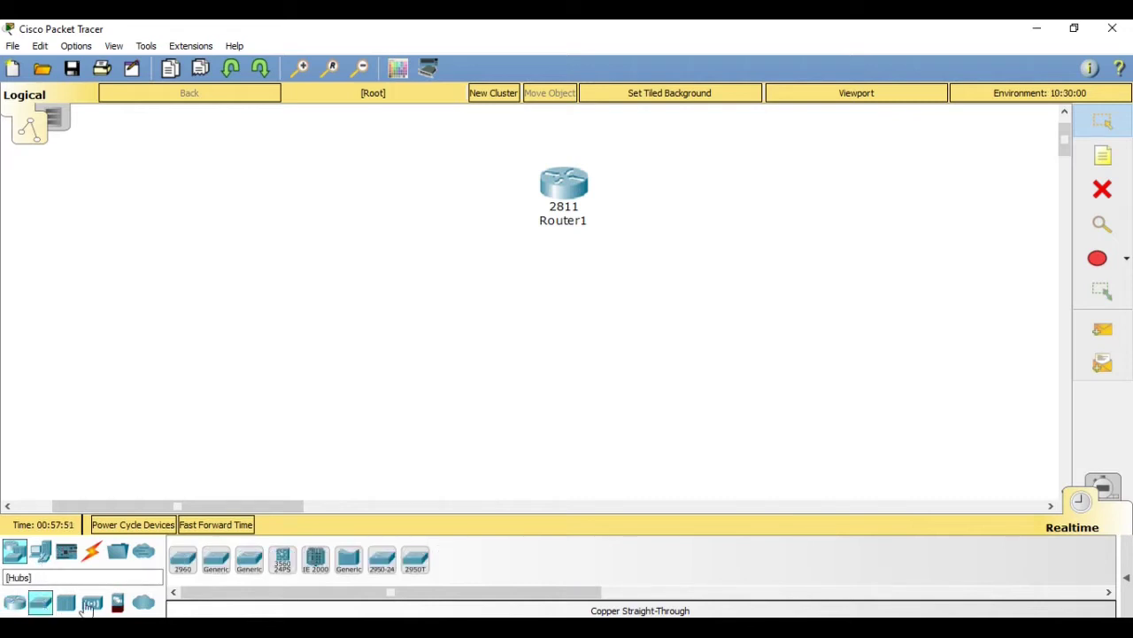
left_click(415, 558)
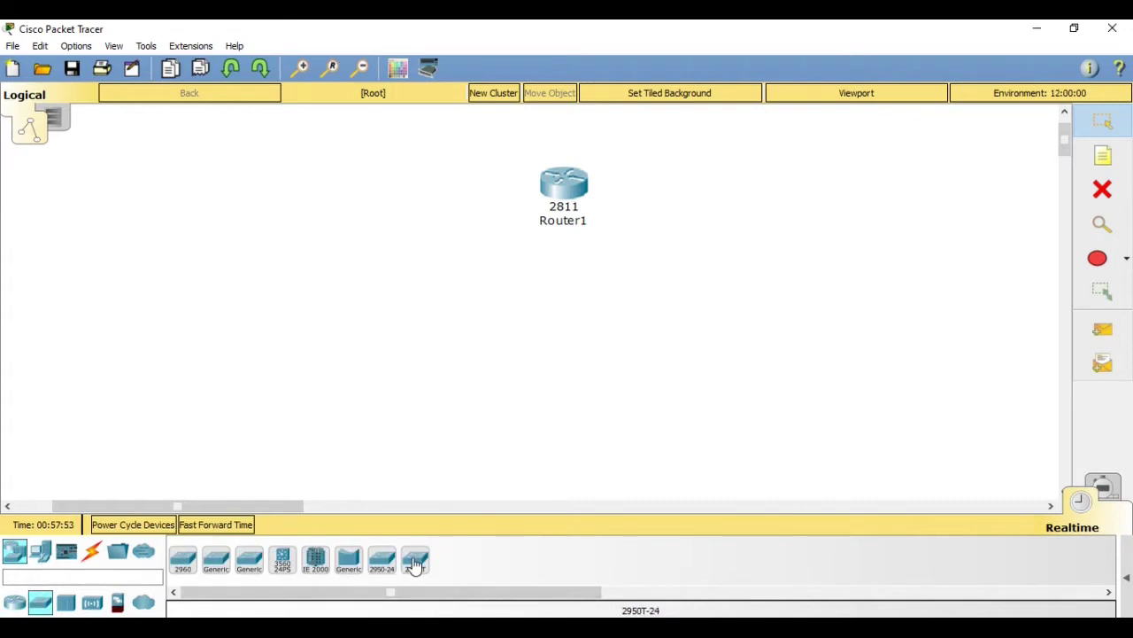
left_click(345, 277)
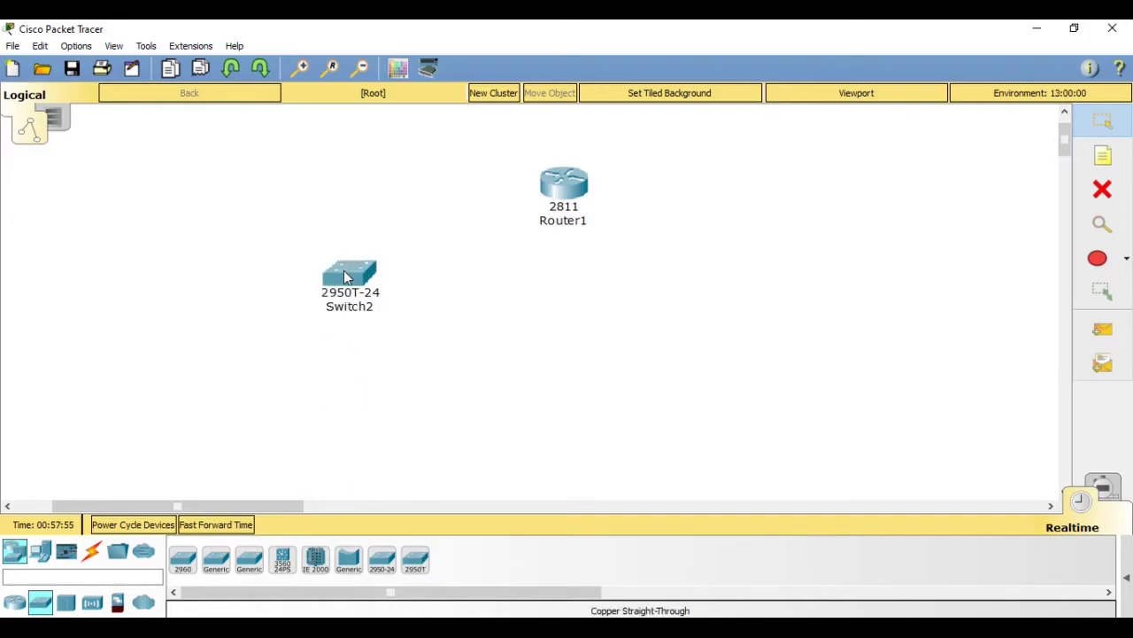
left_click(415, 559)
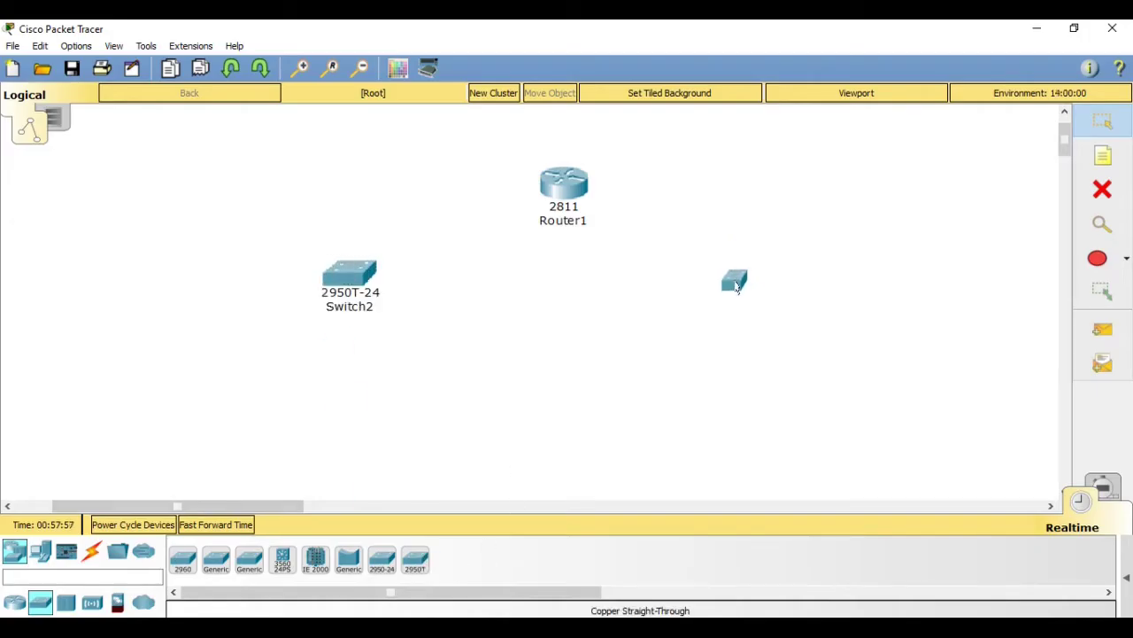
left_click(736, 282)
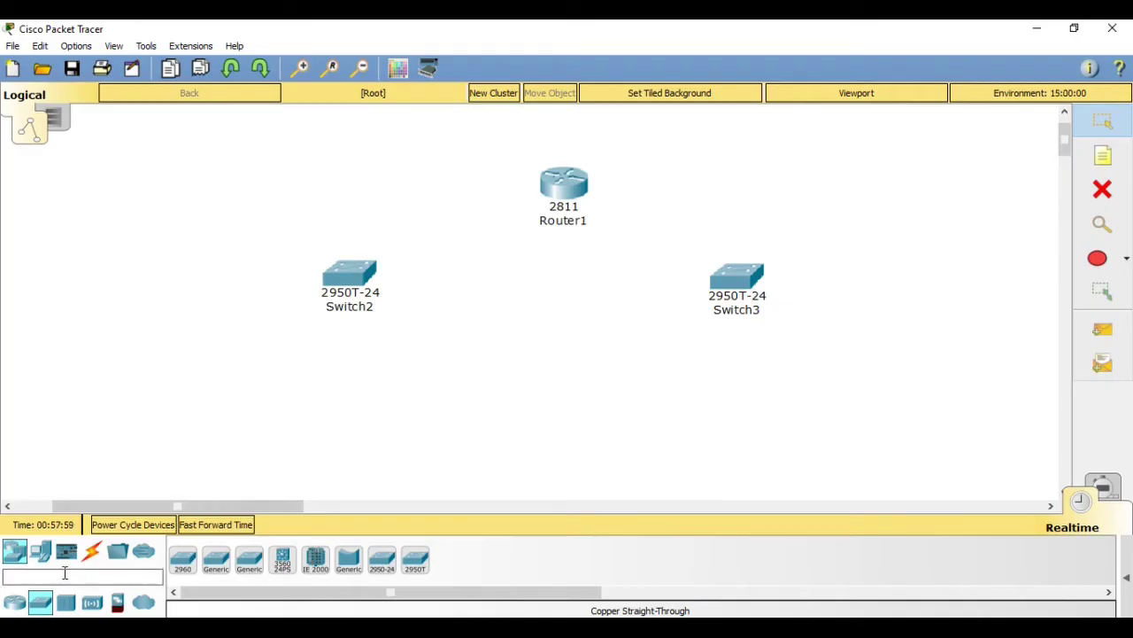
- Place two generic laptops below Switch2, one on either side of it
left_click(41, 552)
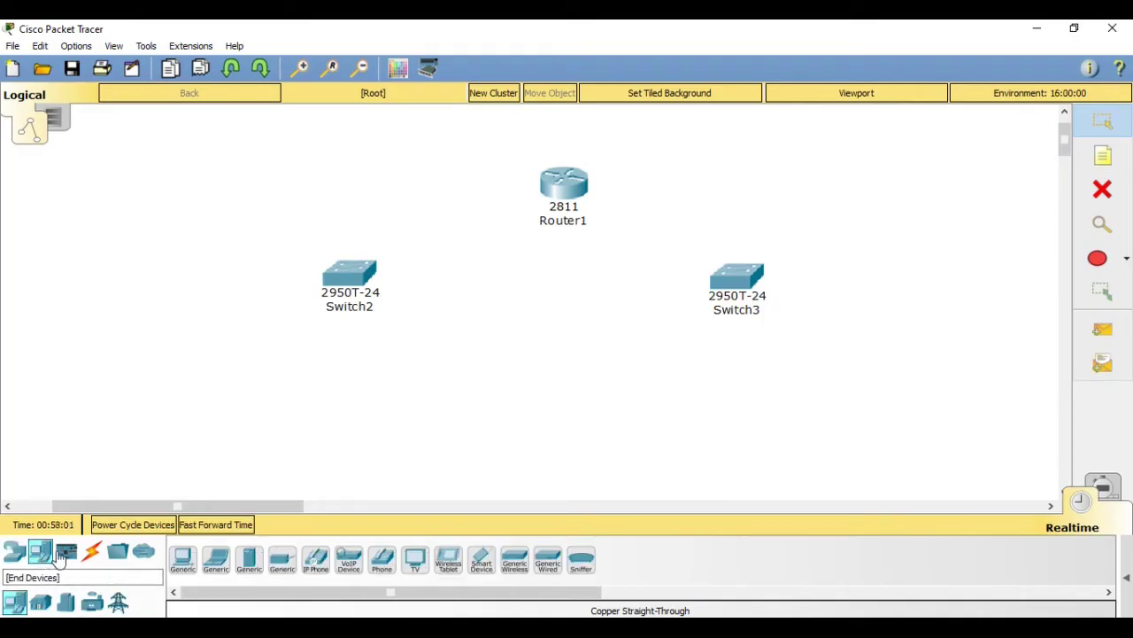
left_click(217, 563)
left_click(151, 396)
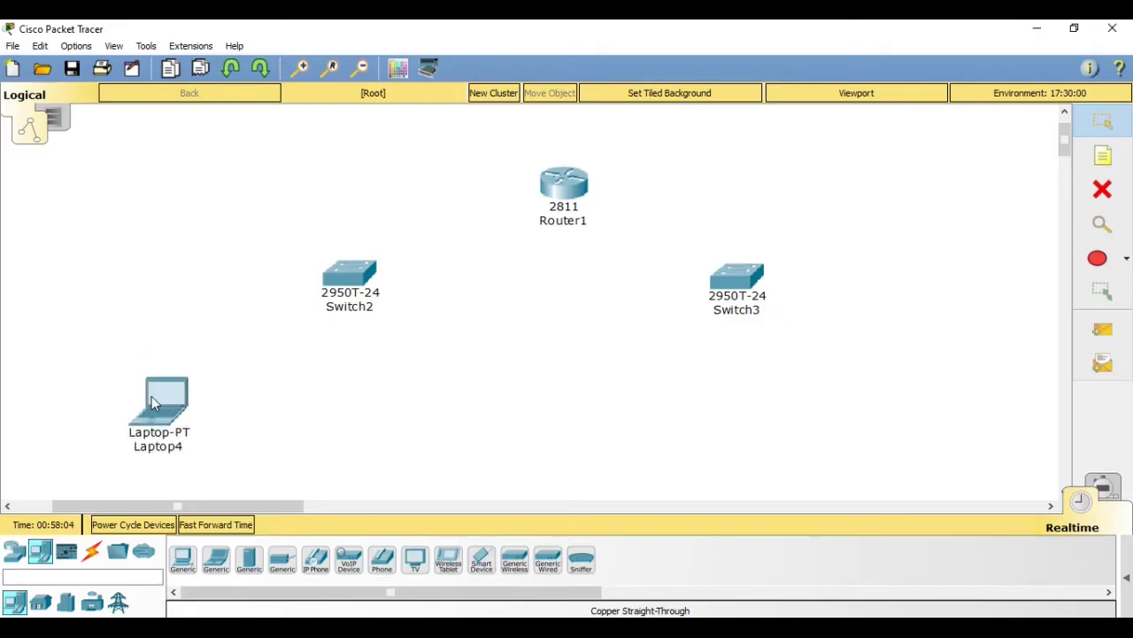
left_click(216, 562)
left_click(396, 403)
- Place a generic PC and a generic laptop side by side below Switch3
left_click(177, 571)
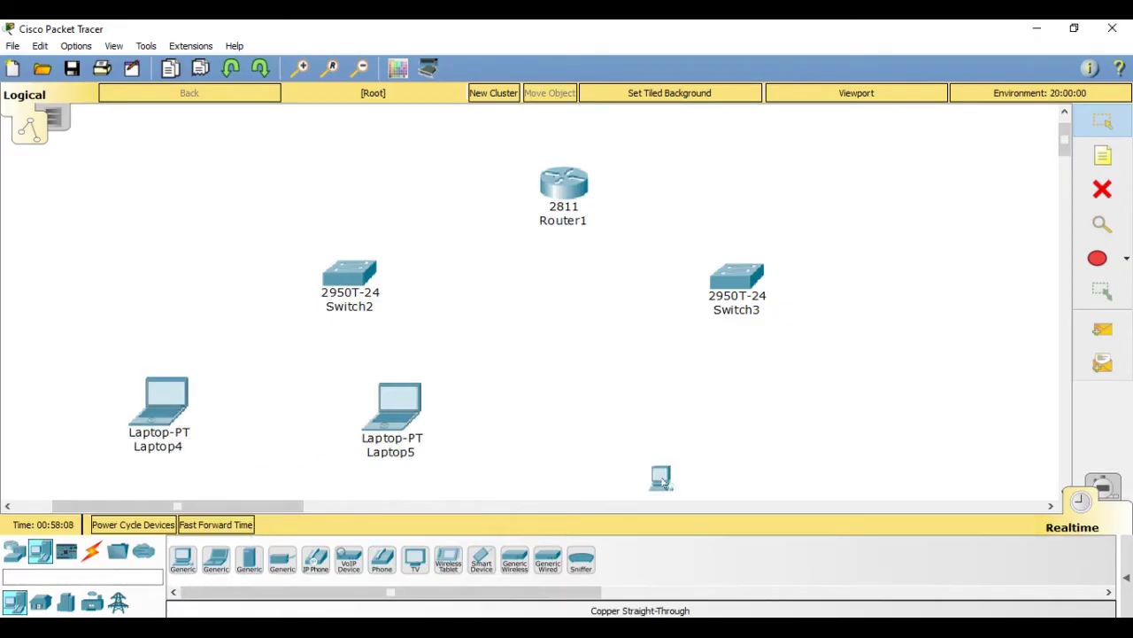
left_click(617, 406)
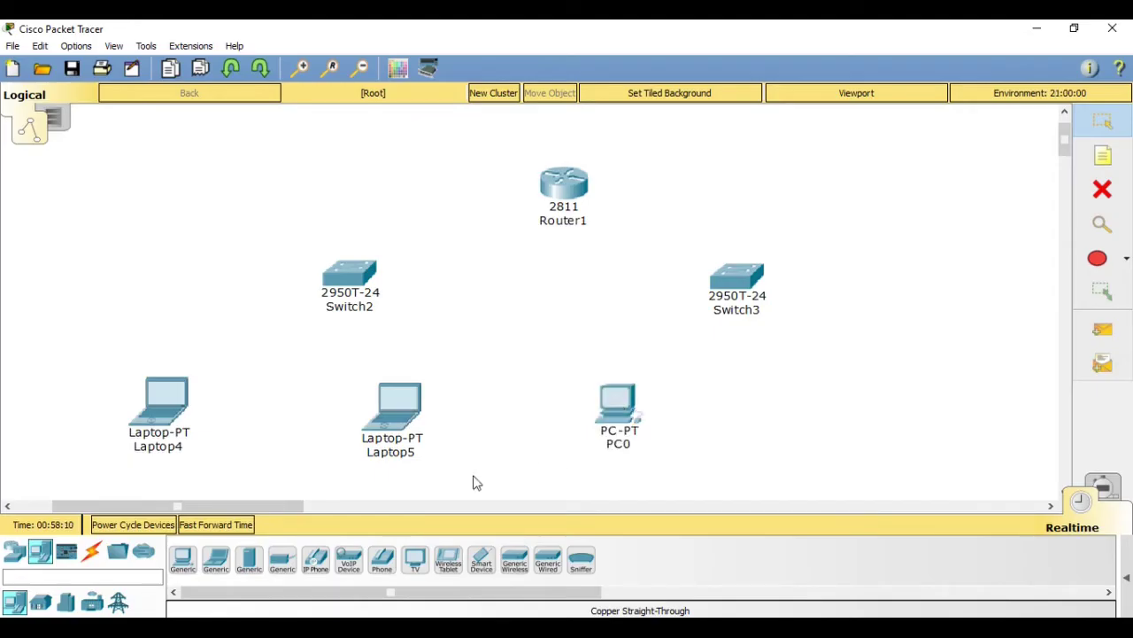
left_click(219, 571)
left_click(766, 423)
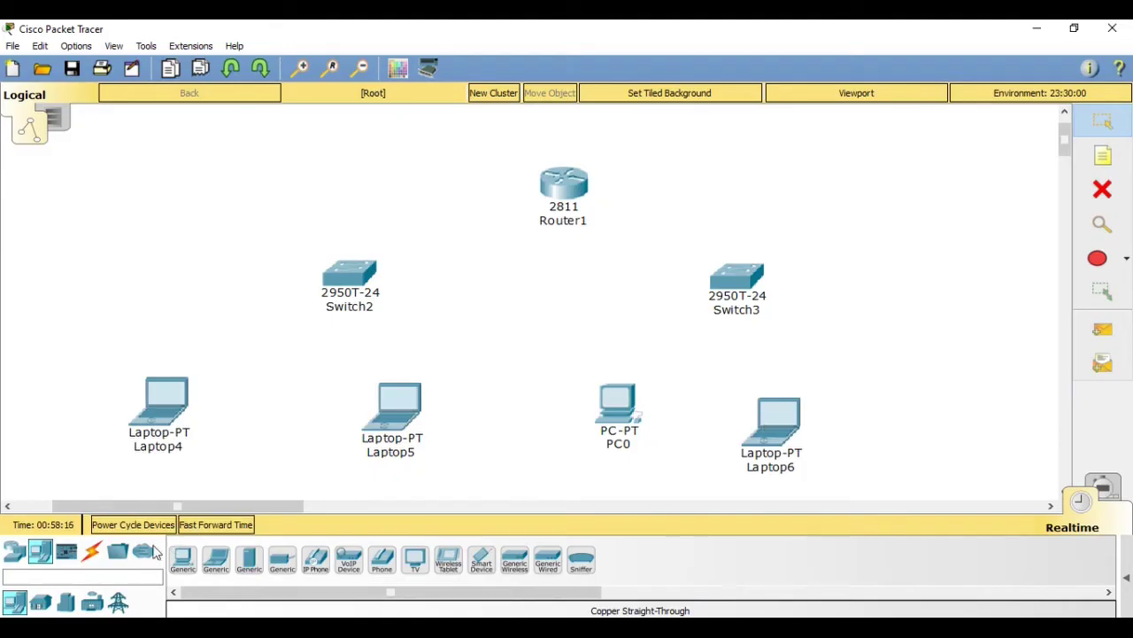
- Connect Laptop4's FastEthernet0 to Switch2's FastEthernet0/1 with a copper straight-through cable
left_click(92, 556)
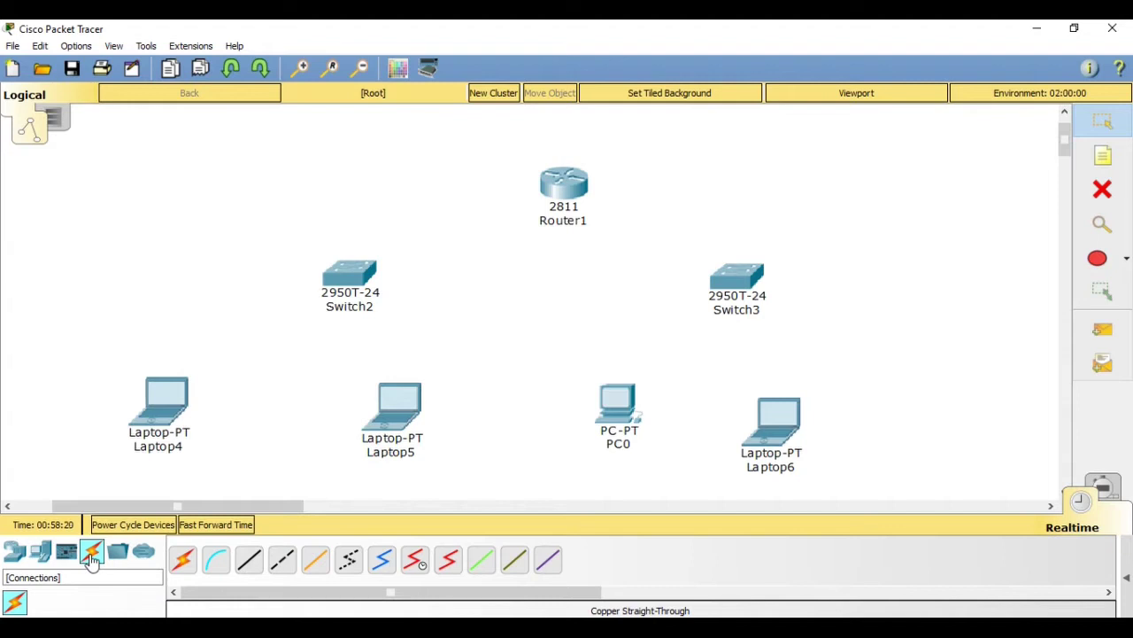
left_click(252, 570)
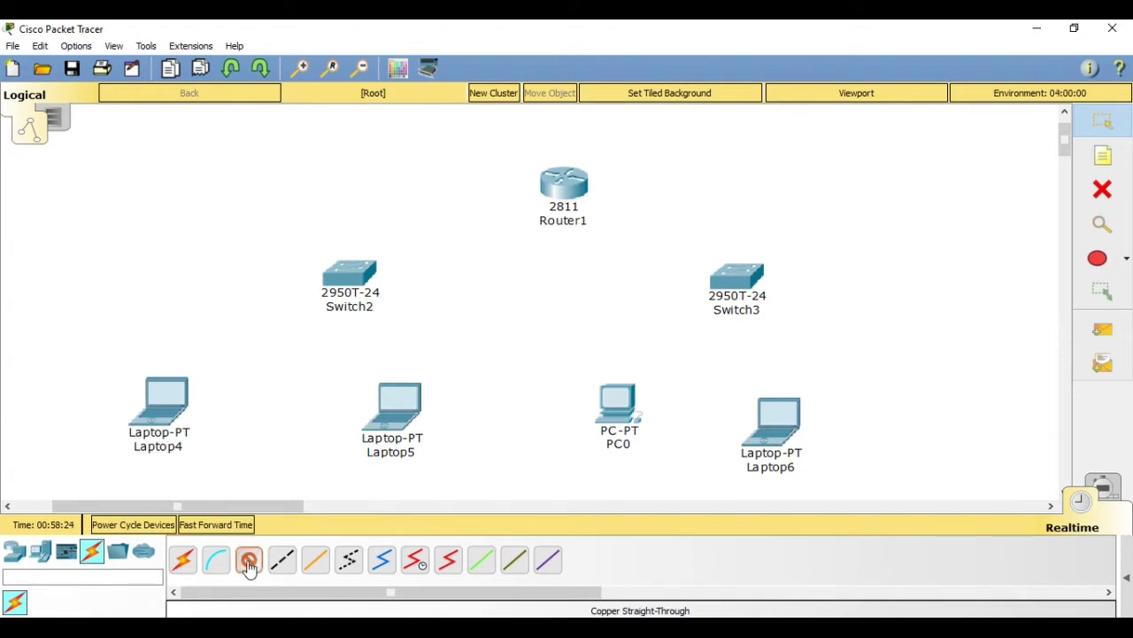
left_click(163, 405)
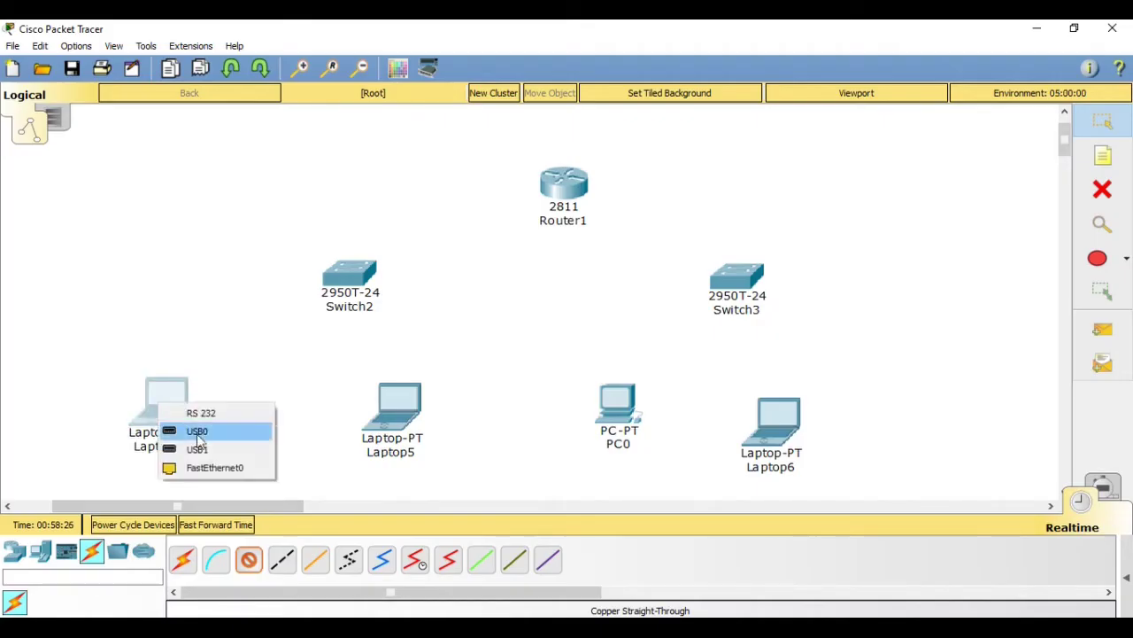
left_click(199, 480)
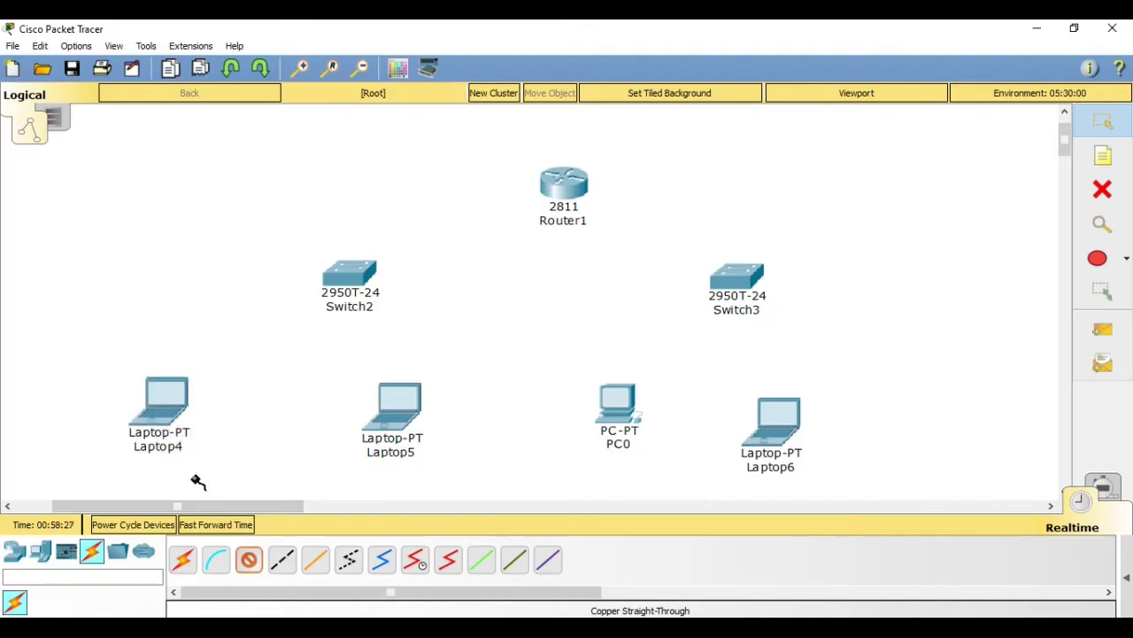
left_click(344, 275)
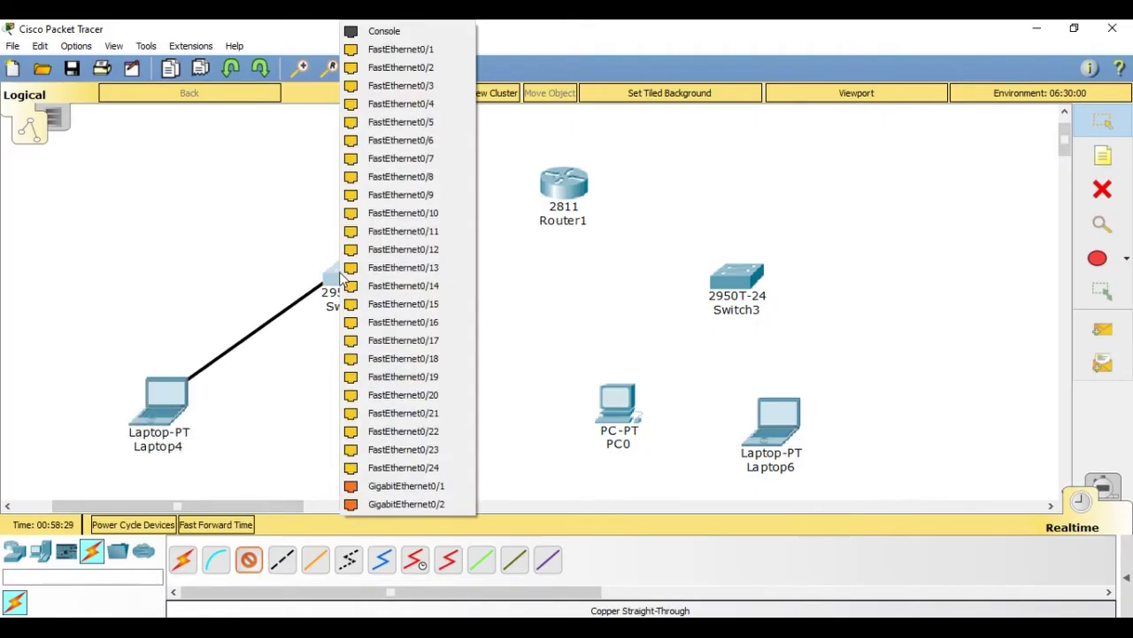
left_click(408, 52)
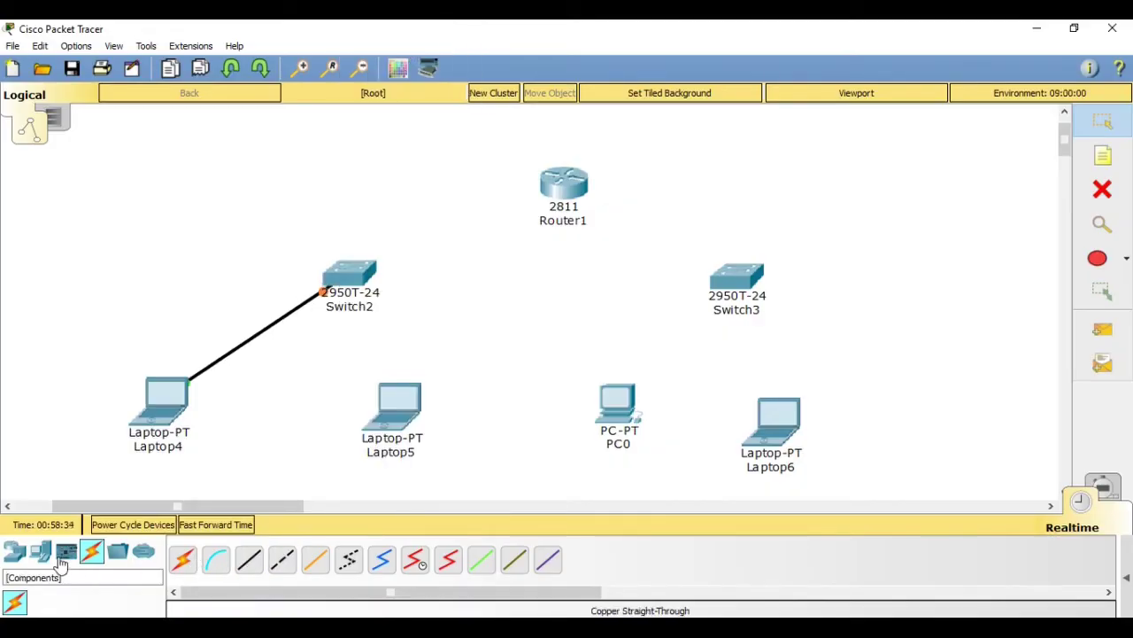
- Connect Laptop5's FastEthernet0 to Switch2's FastEthernet0/2 with a copper straight-through cable
left_click(248, 561)
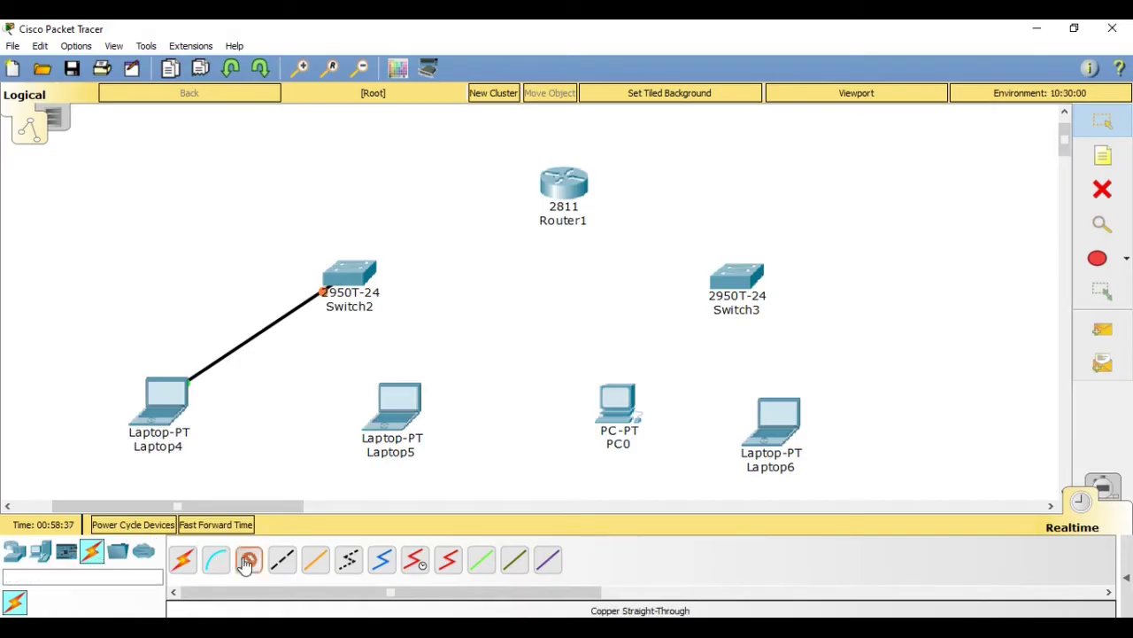
left_click(395, 426)
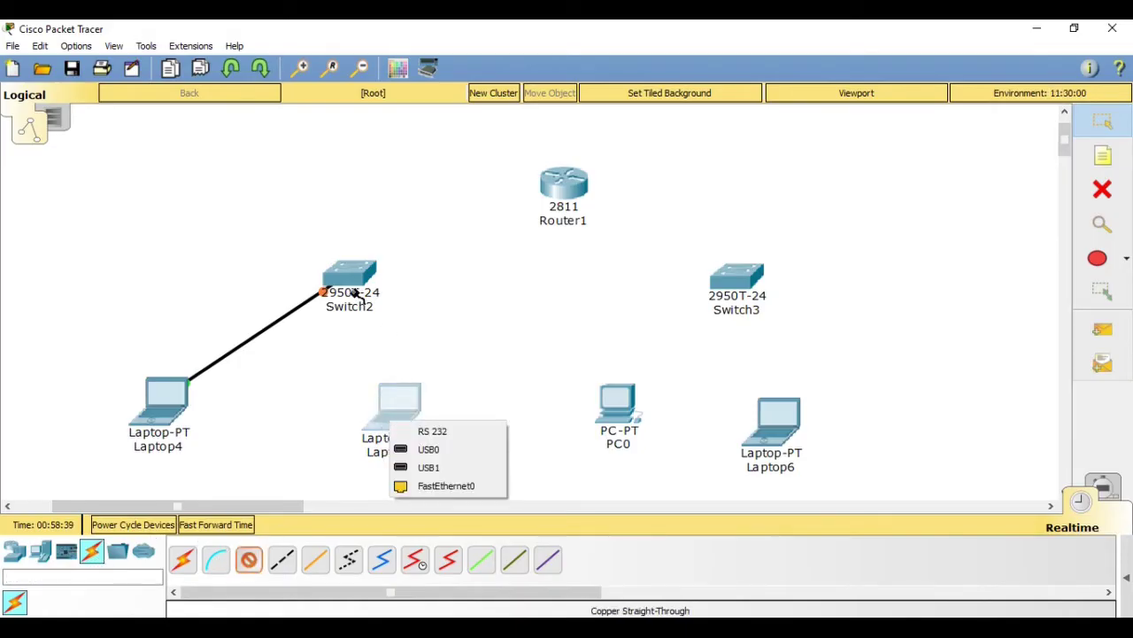
left_click(434, 489)
left_click(351, 275)
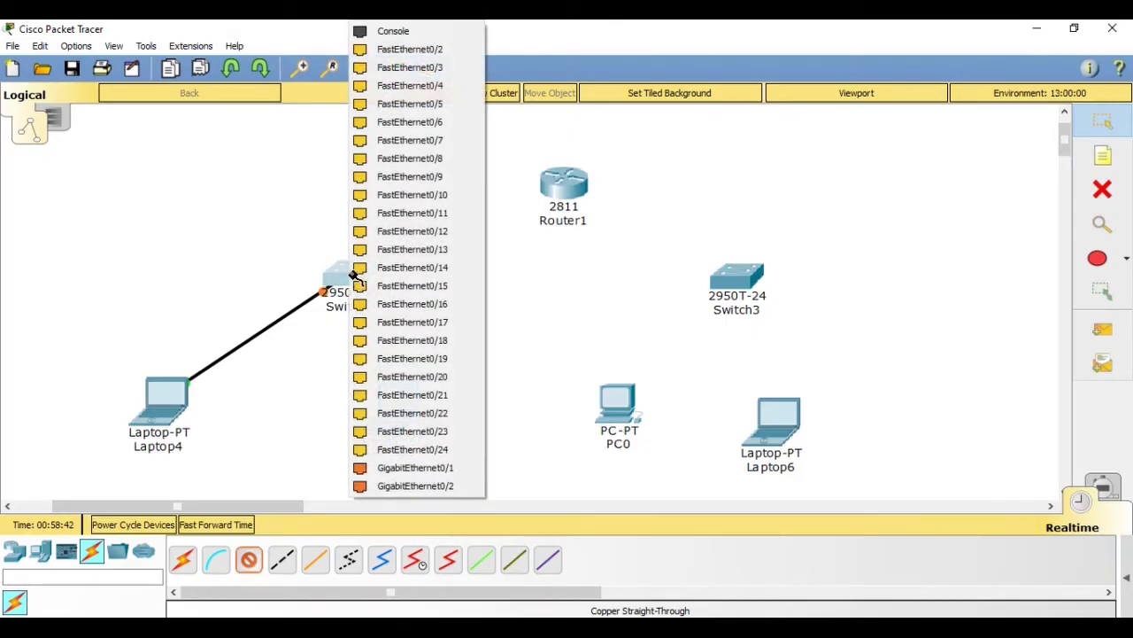
left_click(407, 49)
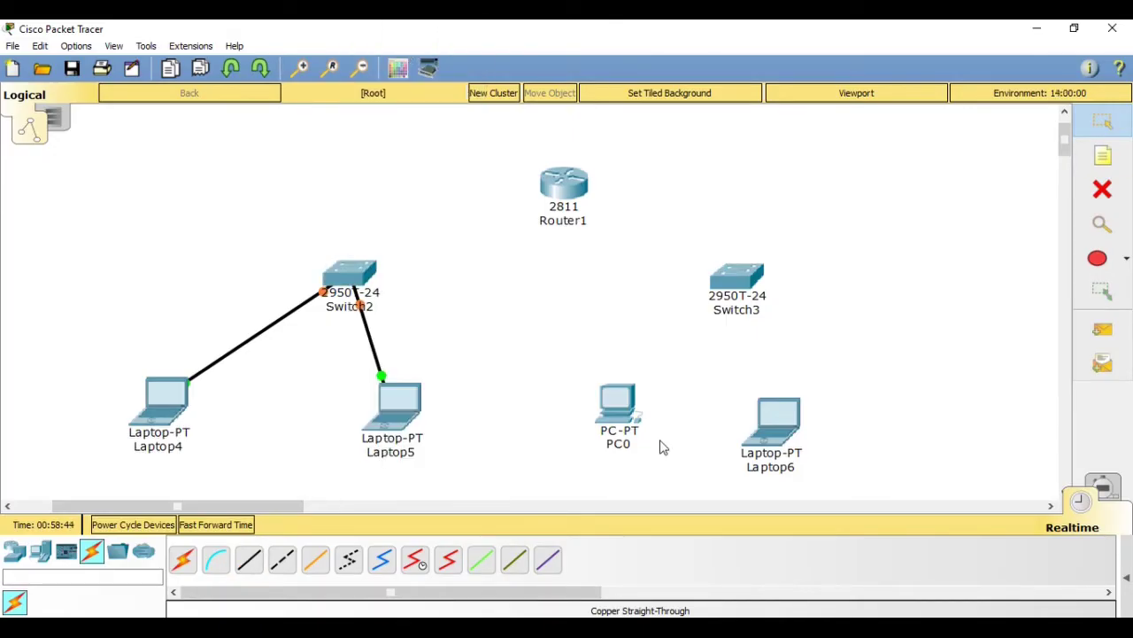
- Connect PC0's FastEthernet0 to Switch3's FastEthernet0/1 with a copper straight-through cable
left_click(251, 562)
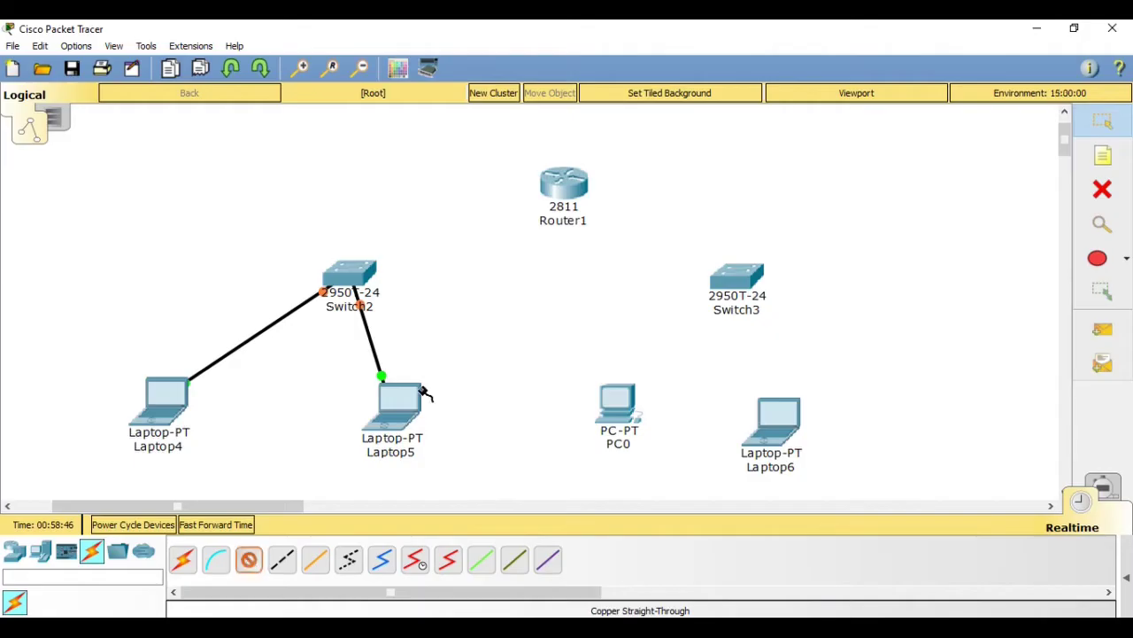
left_click(620, 404)
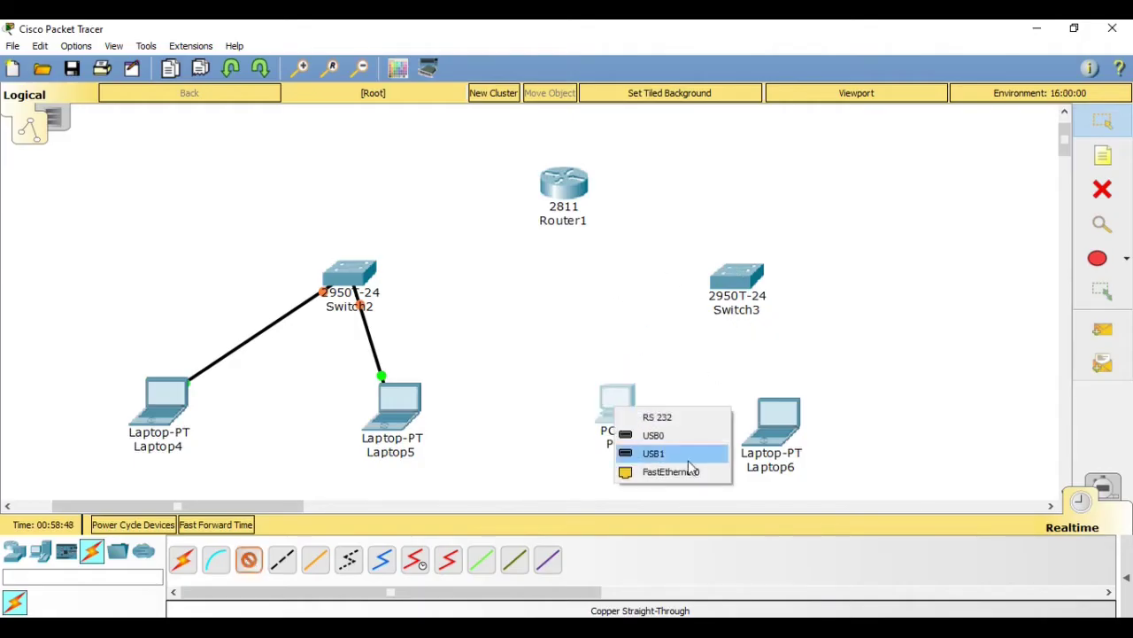
left_click(669, 472)
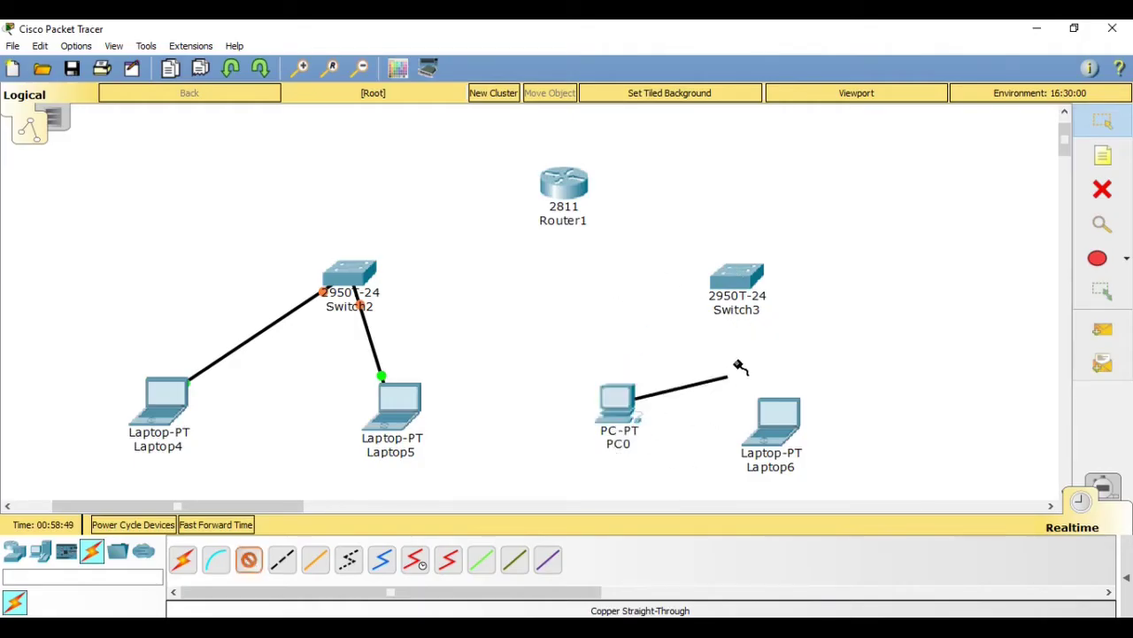
left_click(736, 280)
left_click(750, 52)
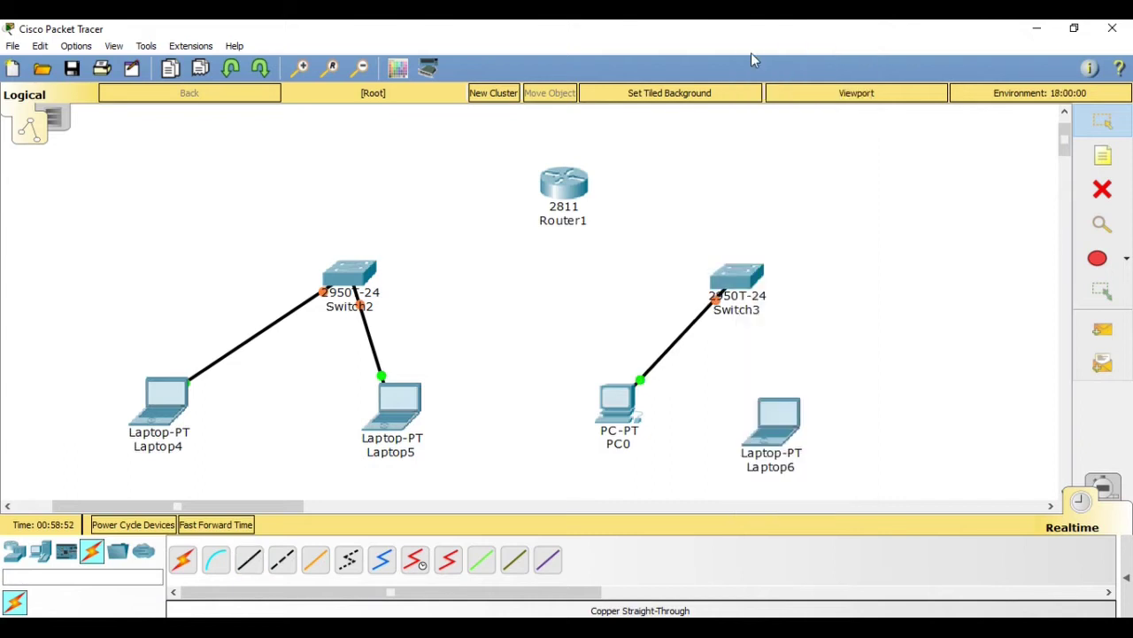
- Connect Laptop6's FastEthernet0 to Switch3's FastEthernet0/2 with a copper straight-through cable
left_click(249, 559)
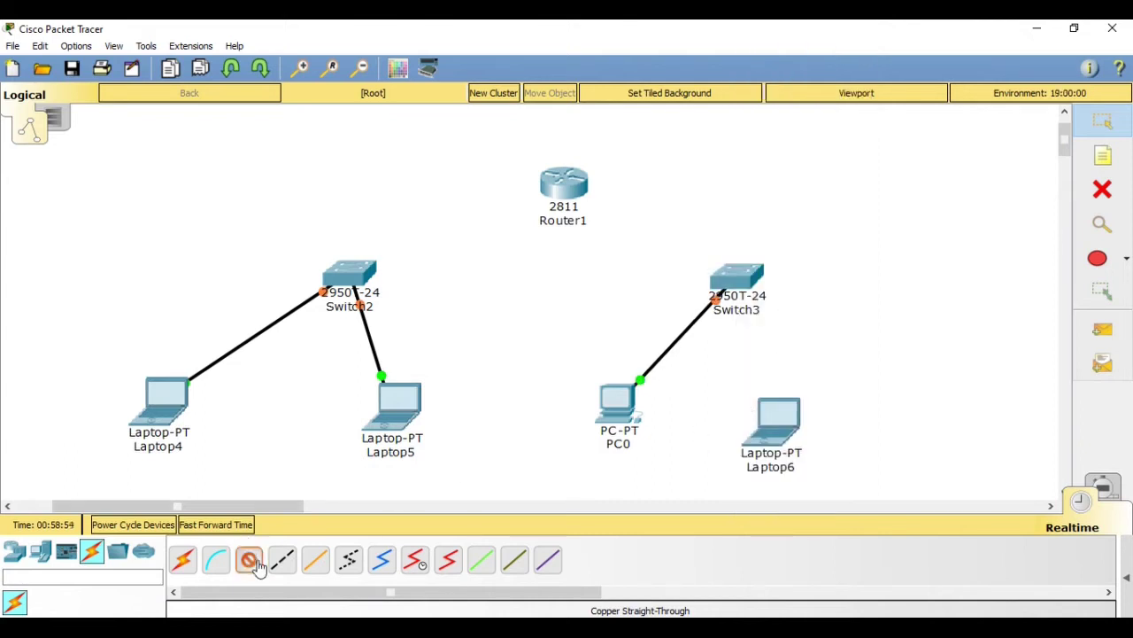
left_click(767, 438)
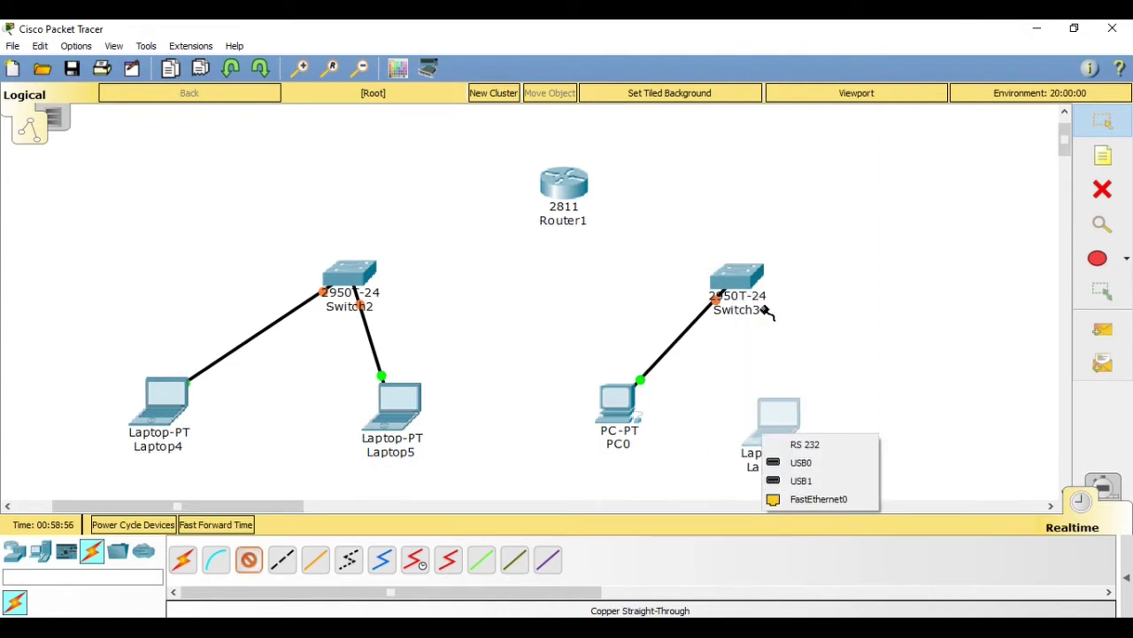
left_click(804, 500)
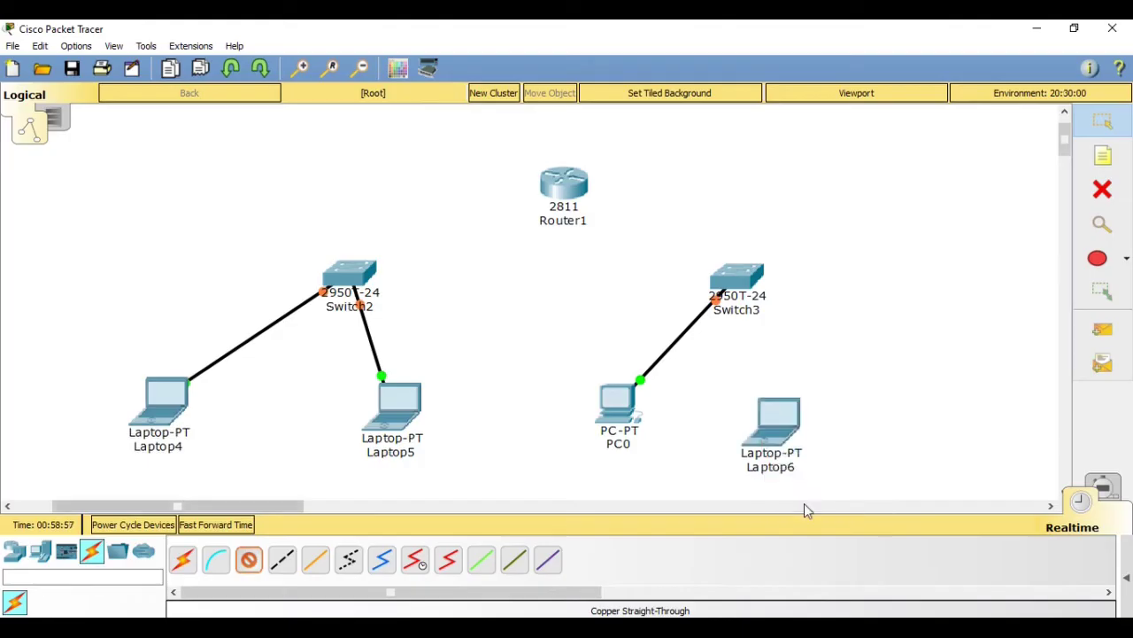
left_click(736, 281)
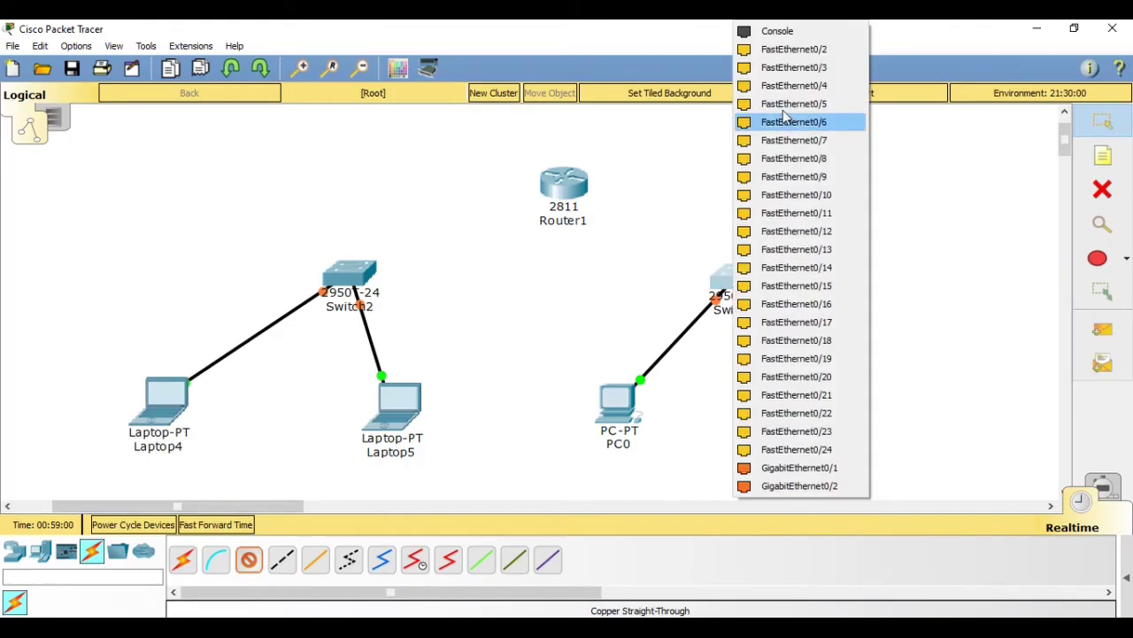
left_click(776, 53)
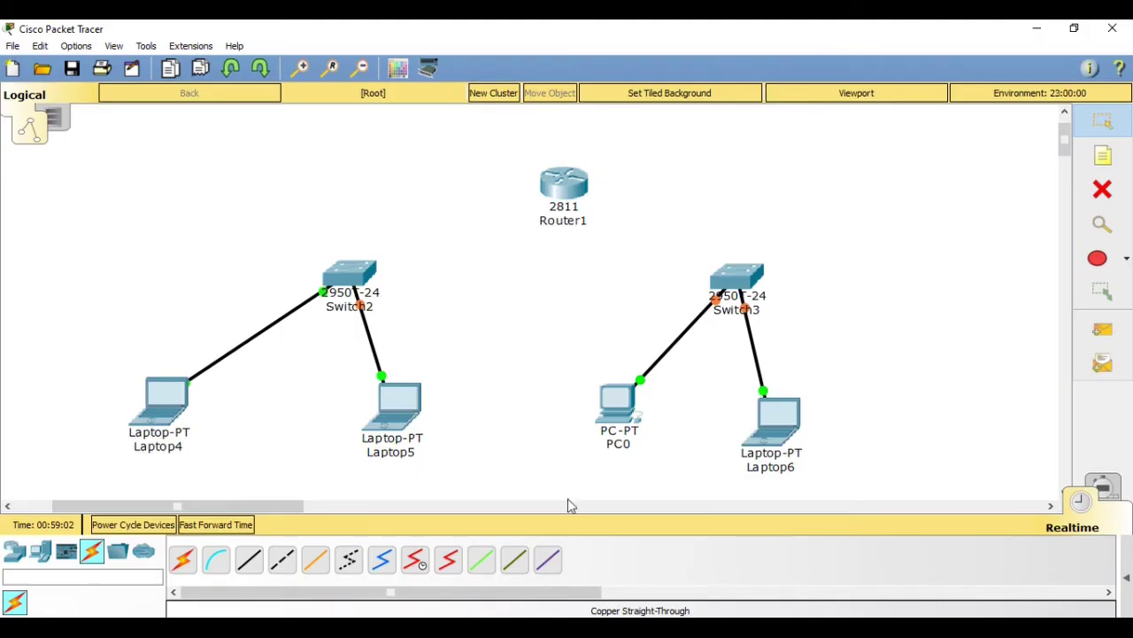
- Connect Switch2's FastEthernet0/3 to Router1's FastEthernet0/0 with a copper straight-through cable
left_click(251, 561)
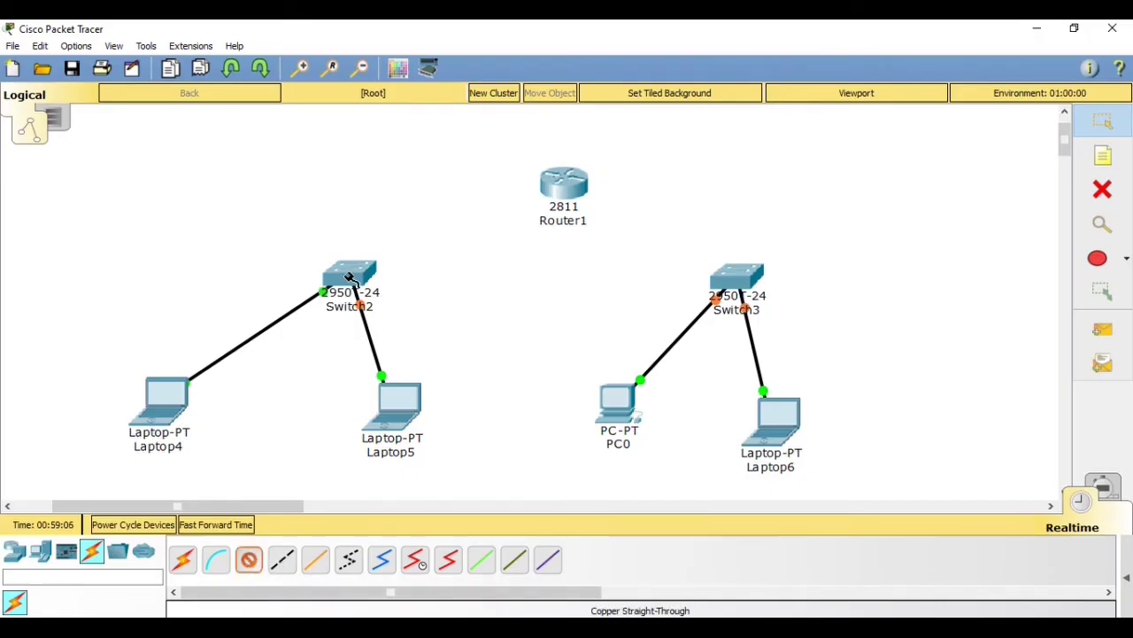
left_click(348, 277)
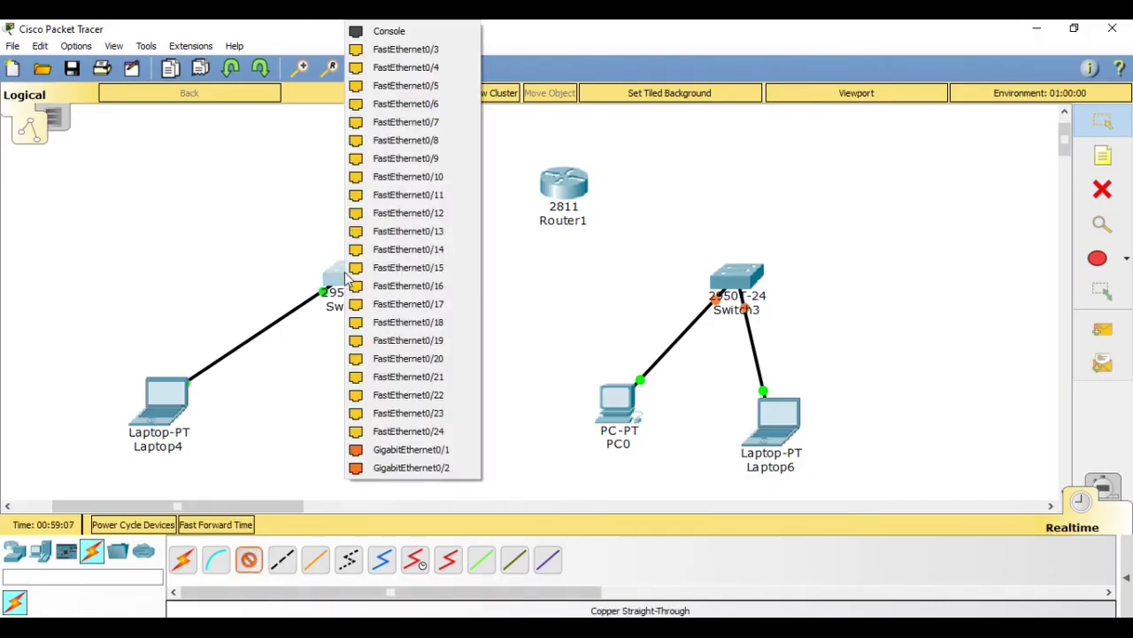
left_click(433, 48)
left_click(559, 188)
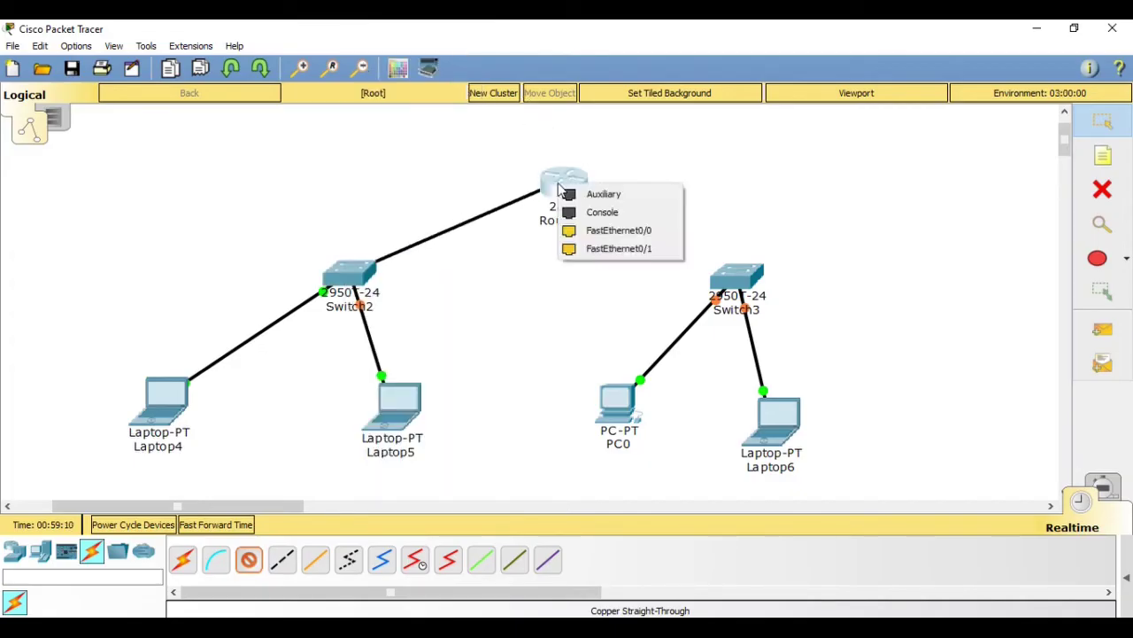
left_click(599, 230)
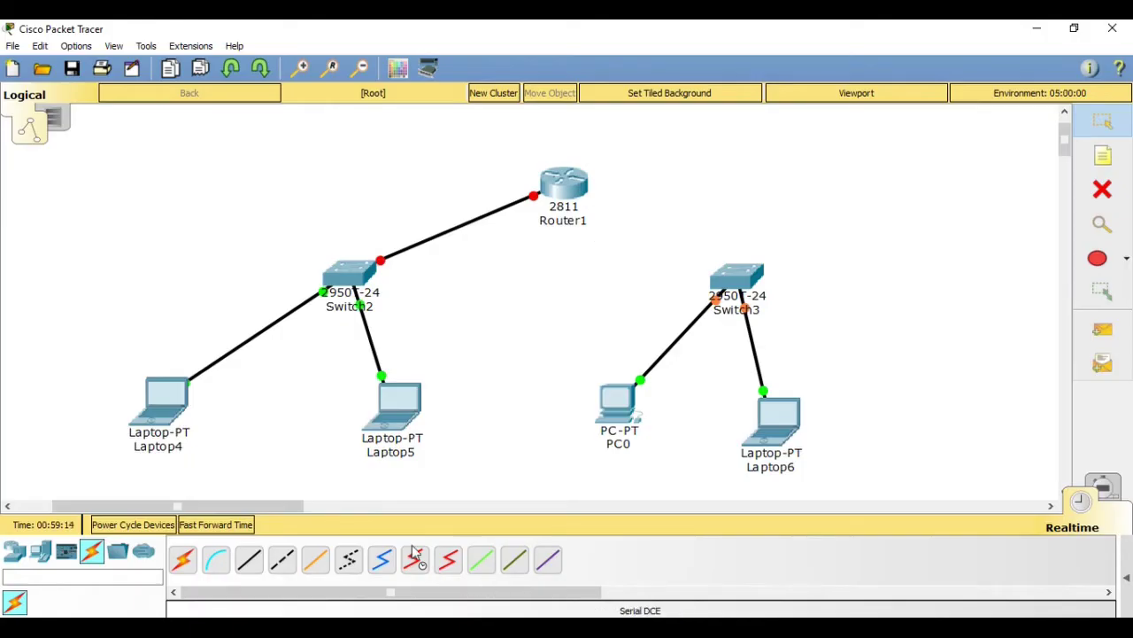
- Connect Switch3's FastEthernet0/3 to Router1's FastEthernet0/1 with a copper straight-through cable
left_click(249, 563)
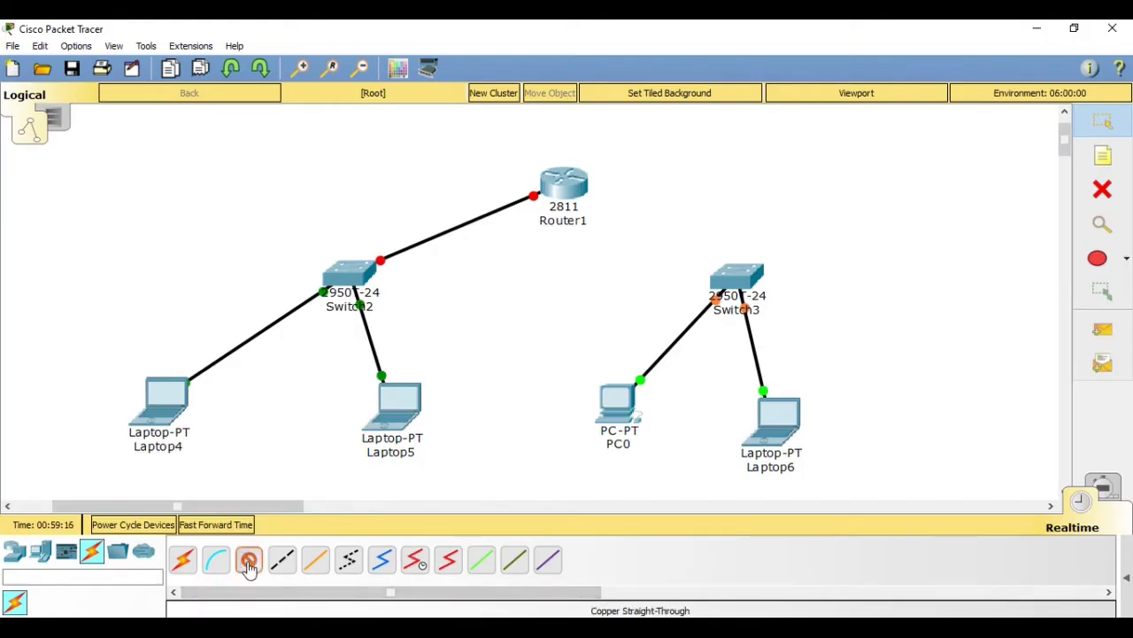
left_click(747, 278)
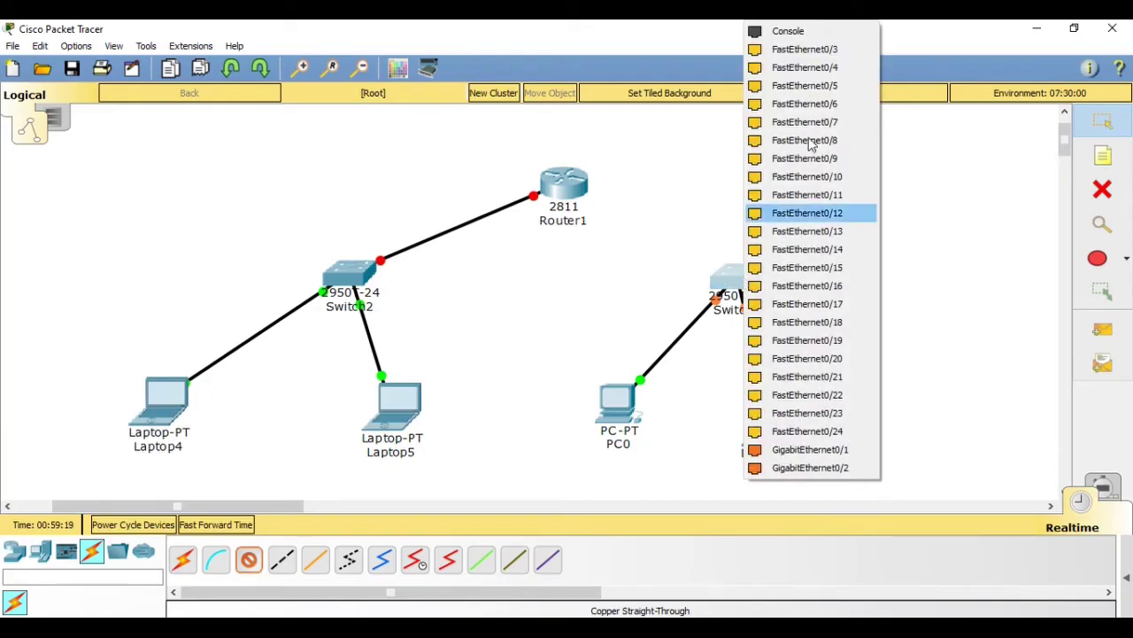
left_click(826, 50)
left_click(575, 185)
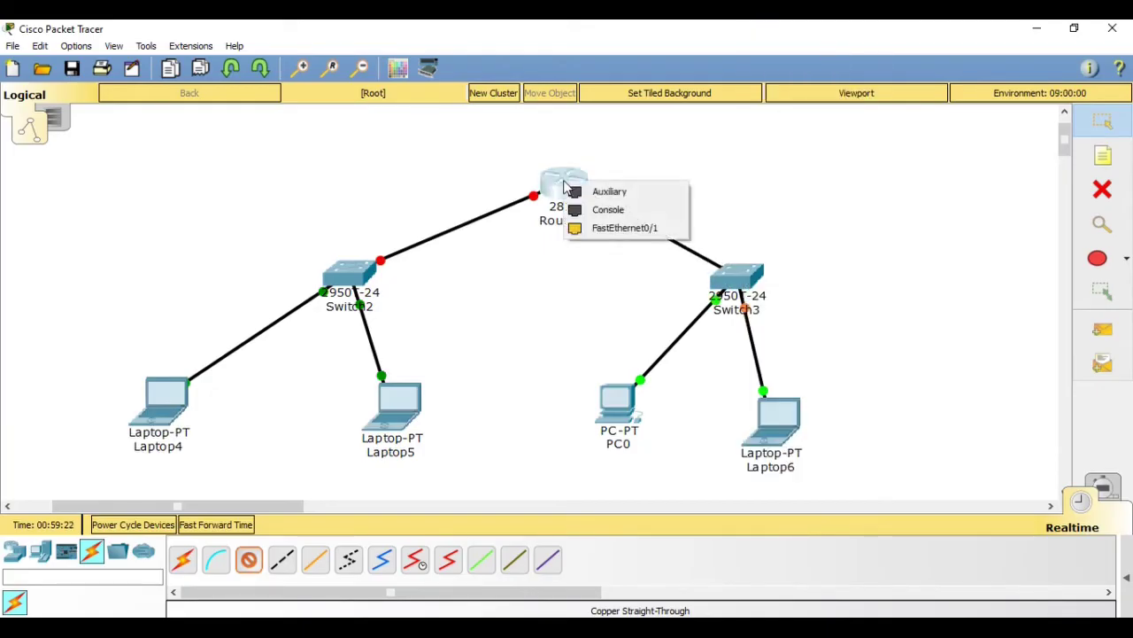
left_click(608, 228)
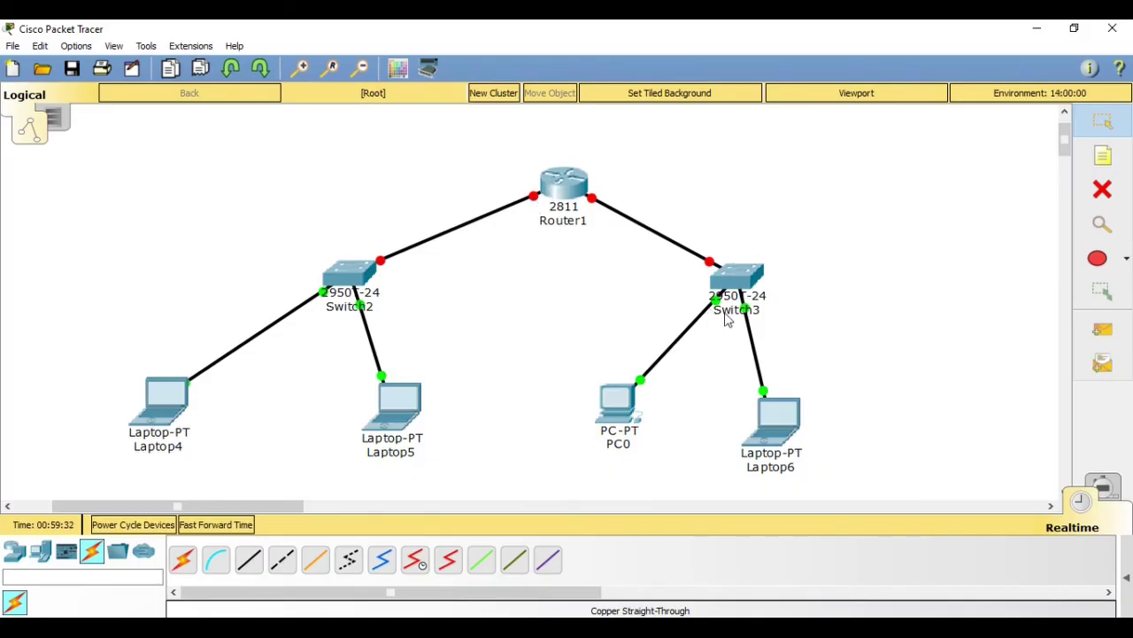
- Open Router1's command-line interface, start the console session and maximize its window
left_click(576, 177)
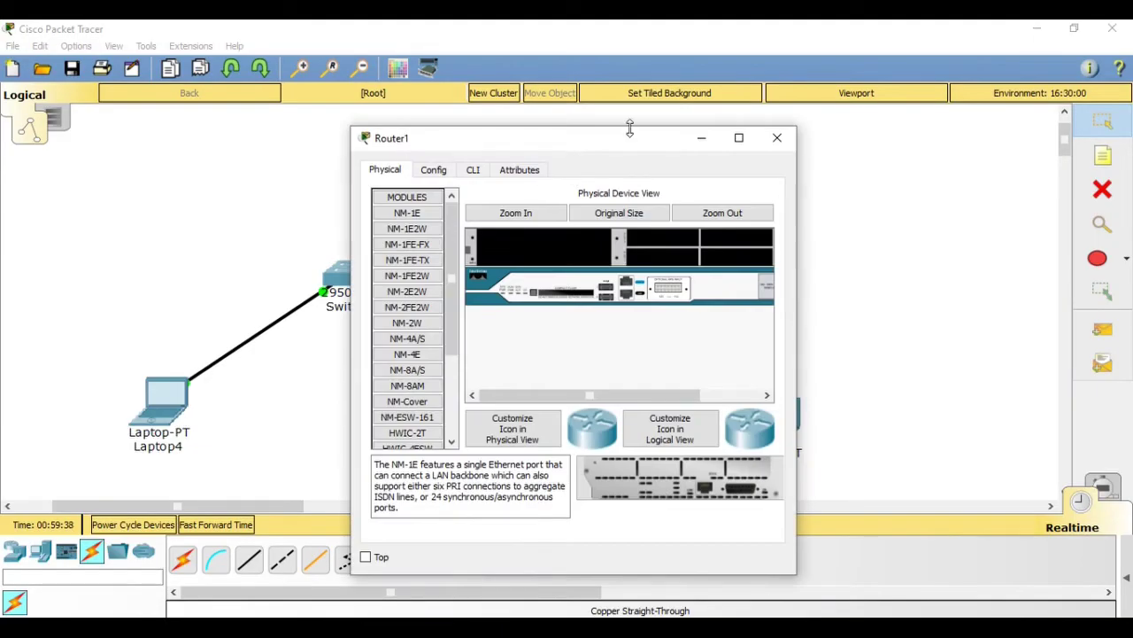
left_click(778, 137)
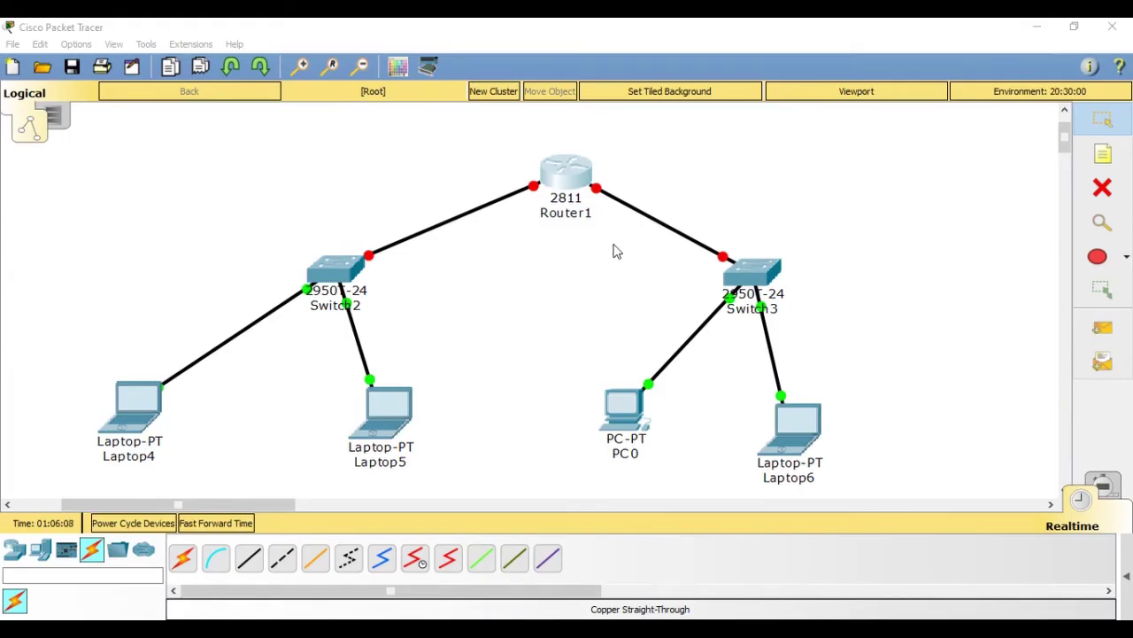
left_click(569, 177)
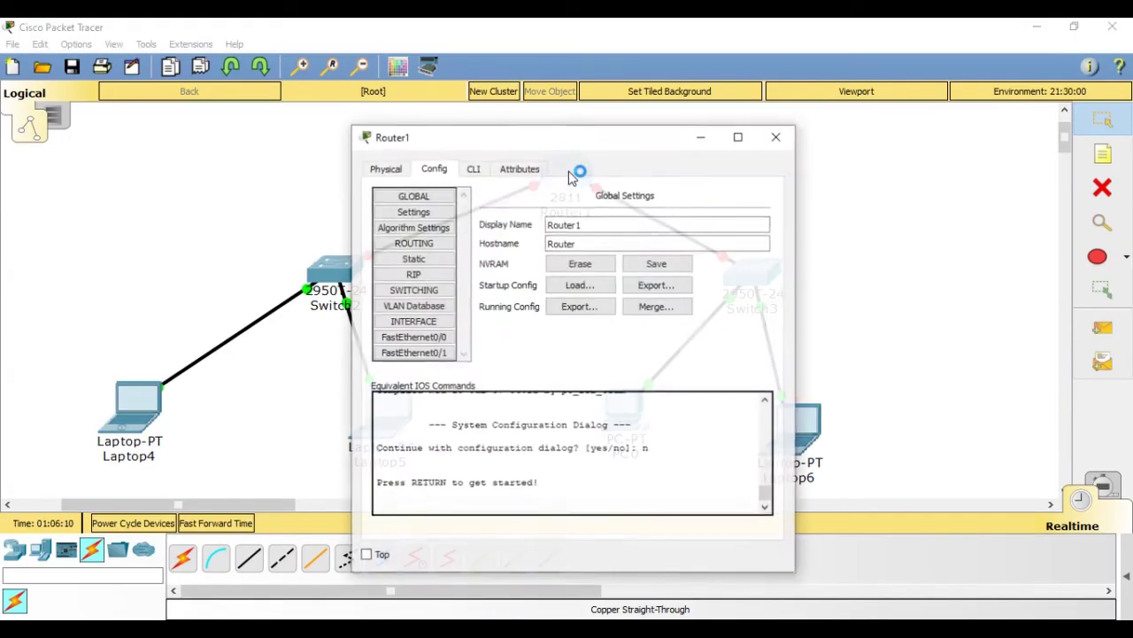
left_click(384, 168)
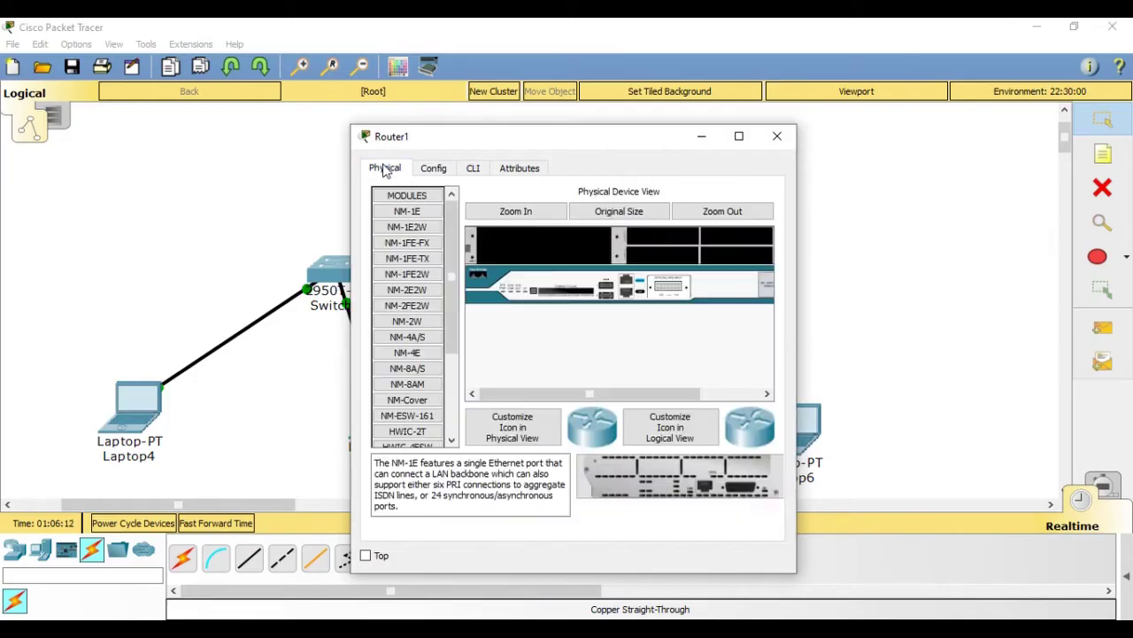
left_click(434, 171)
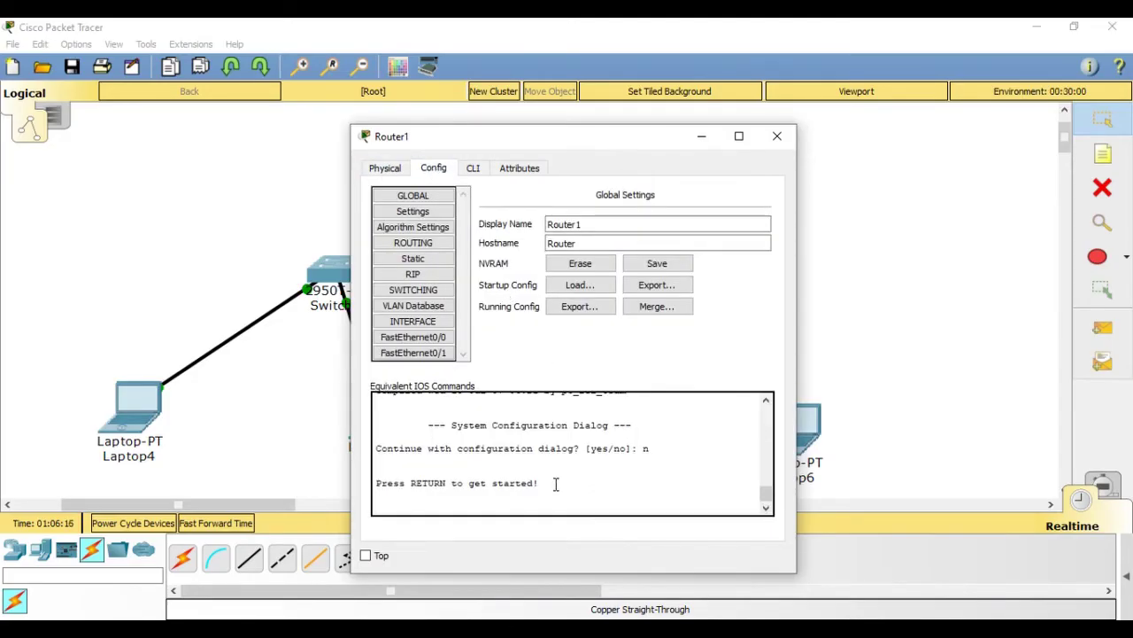
left_click(473, 169)
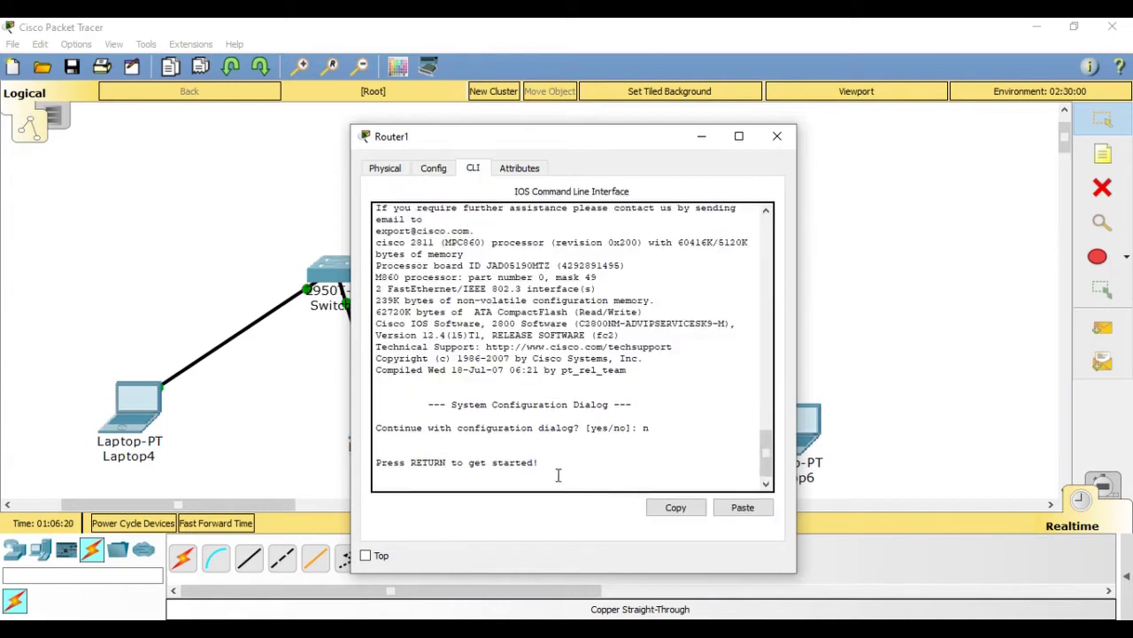
key("Return")
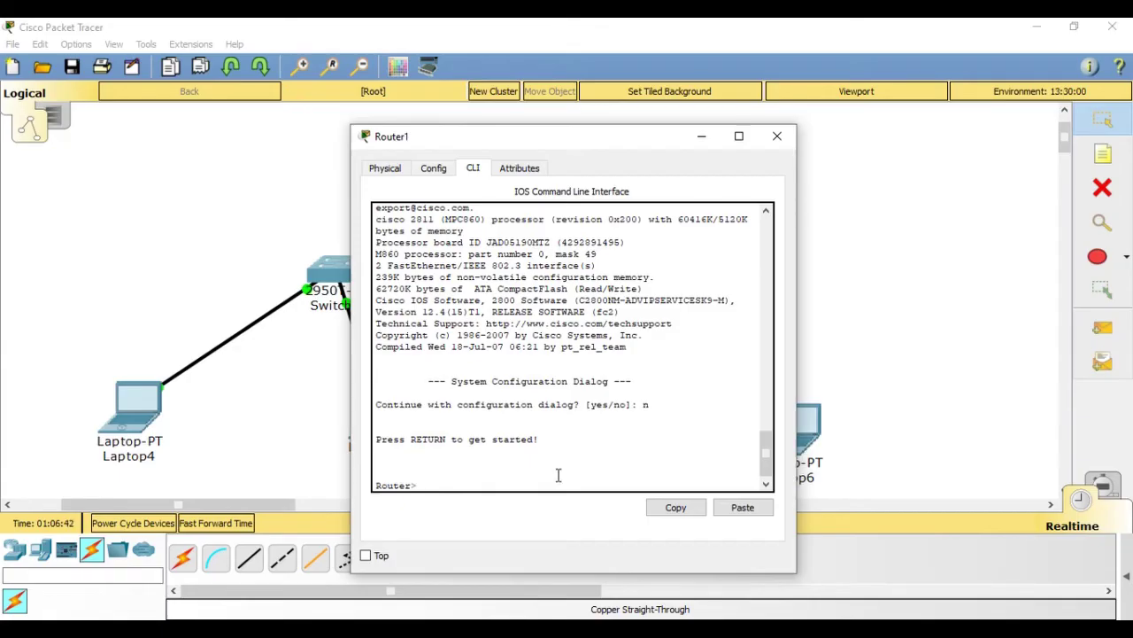
left_click(740, 136)
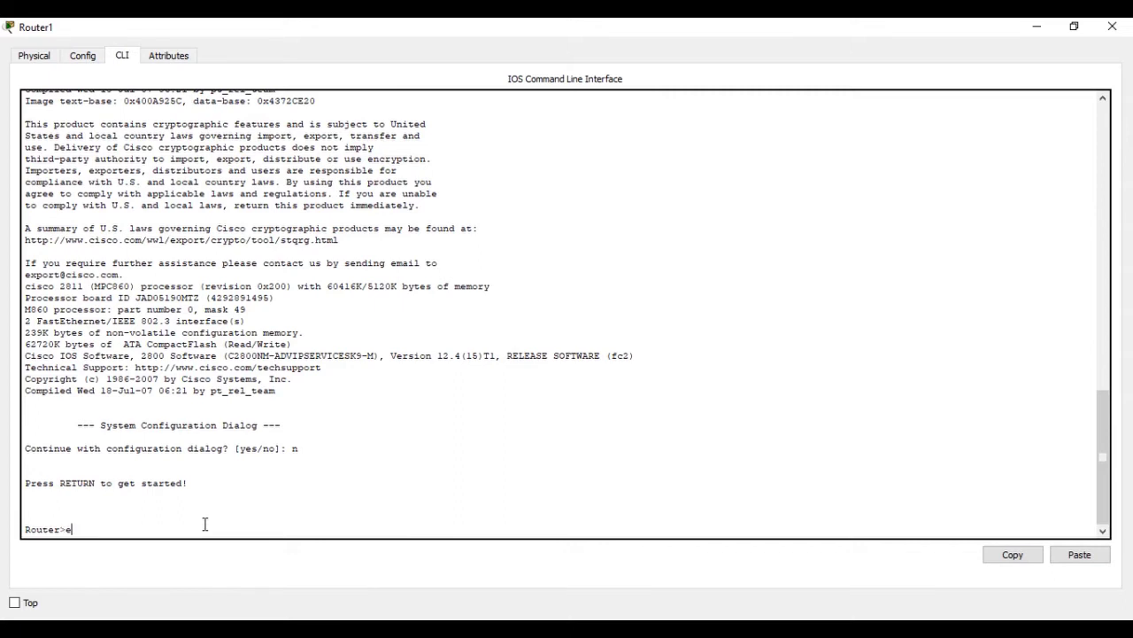
- Enter privileged mode and global configuration mode on Router1 with en and conf t
type("n")
key("Return")
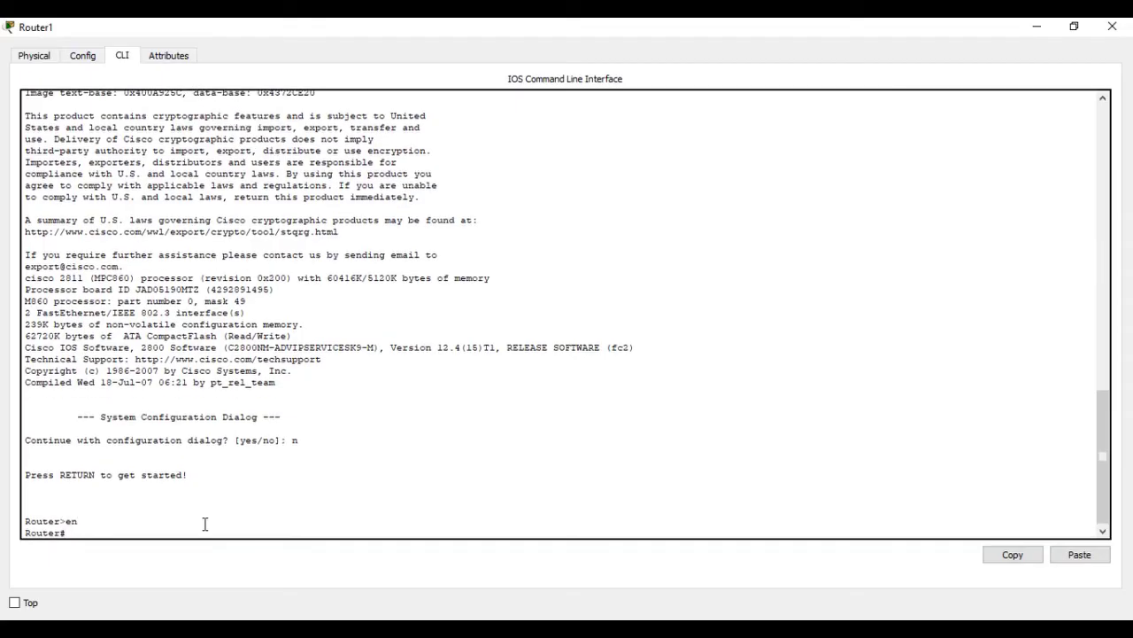
type("conf t")
key("Return")
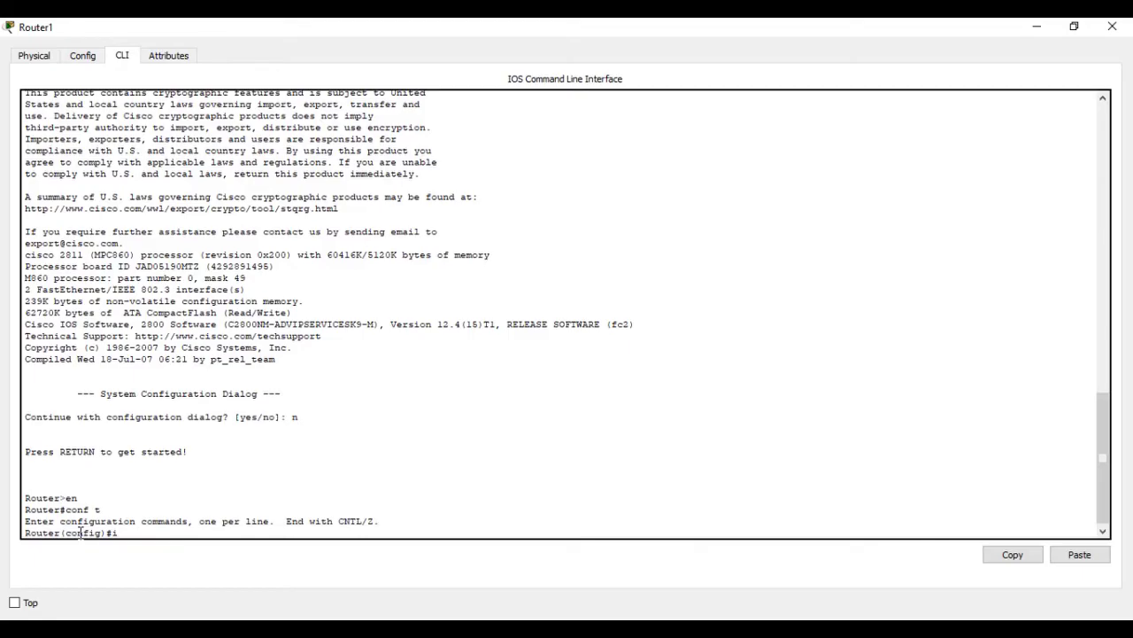
- Assign IP address 192.168.0.1 with subnet mask 255.255.255.0 to Router1's interface fa0/0
type("nt fa0/0")
key("Return")
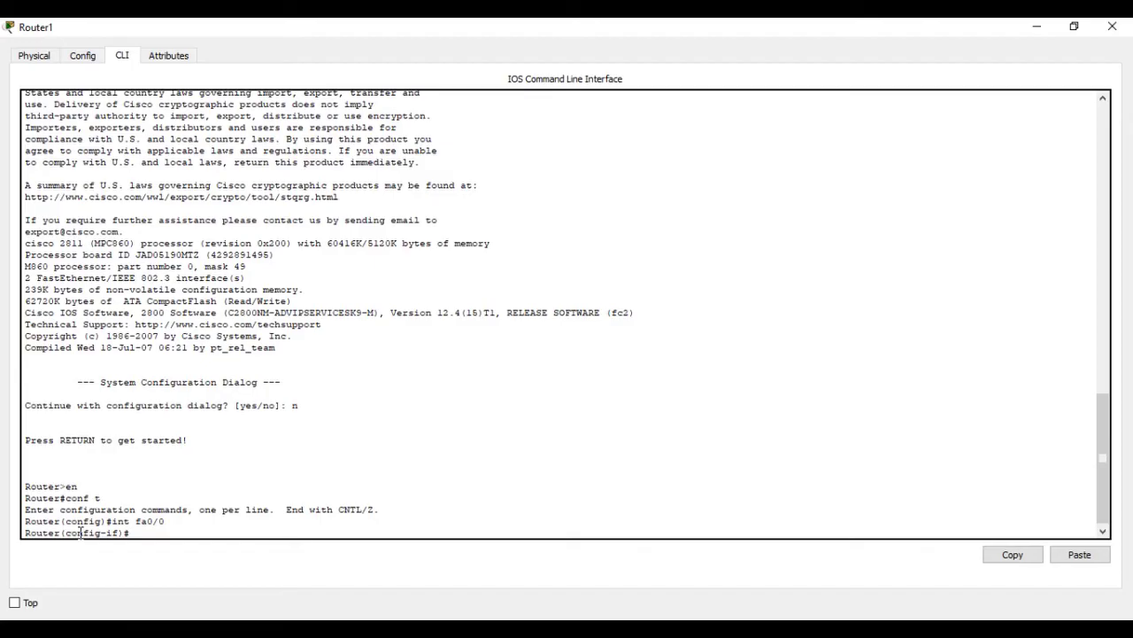
type("ip address 192.168.0.1 255")
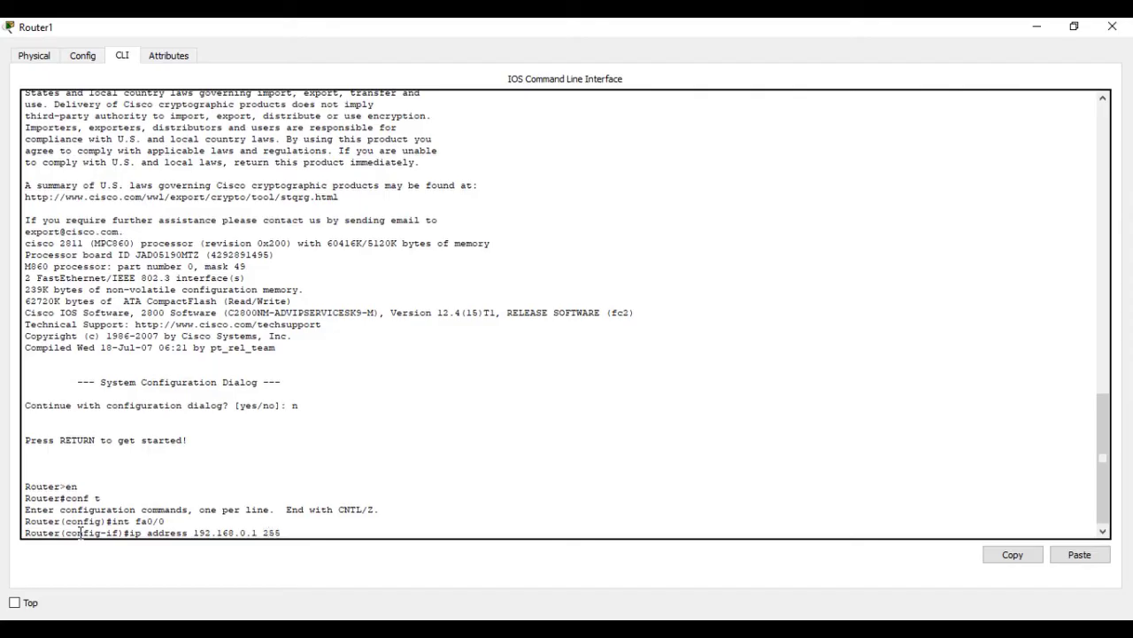
type(".255.255.0")
key("Return")
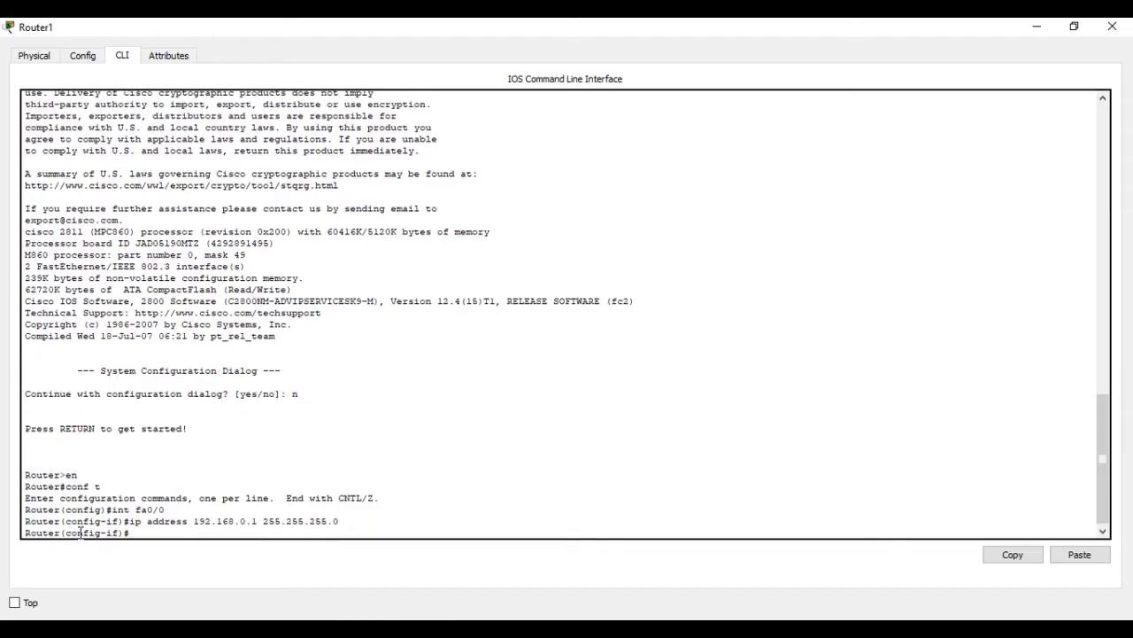
- Enable interface fa0/0 with no shutdown and save the router configuration with do write memory
type("no shutdown")
key("Return")
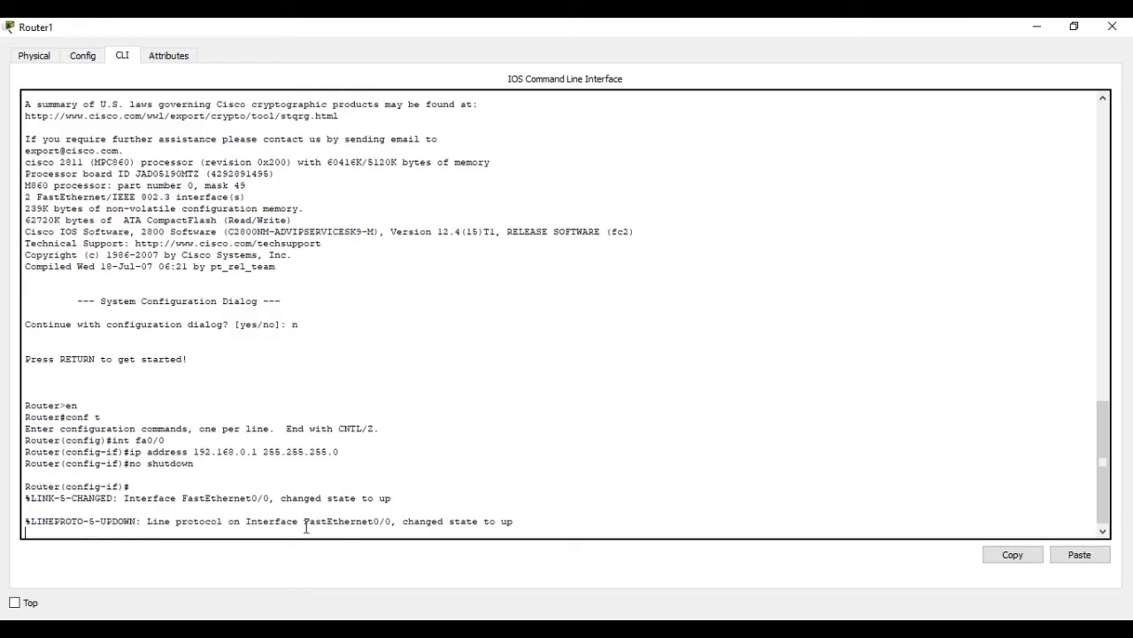
left_click_drag(305, 523, 399, 519)
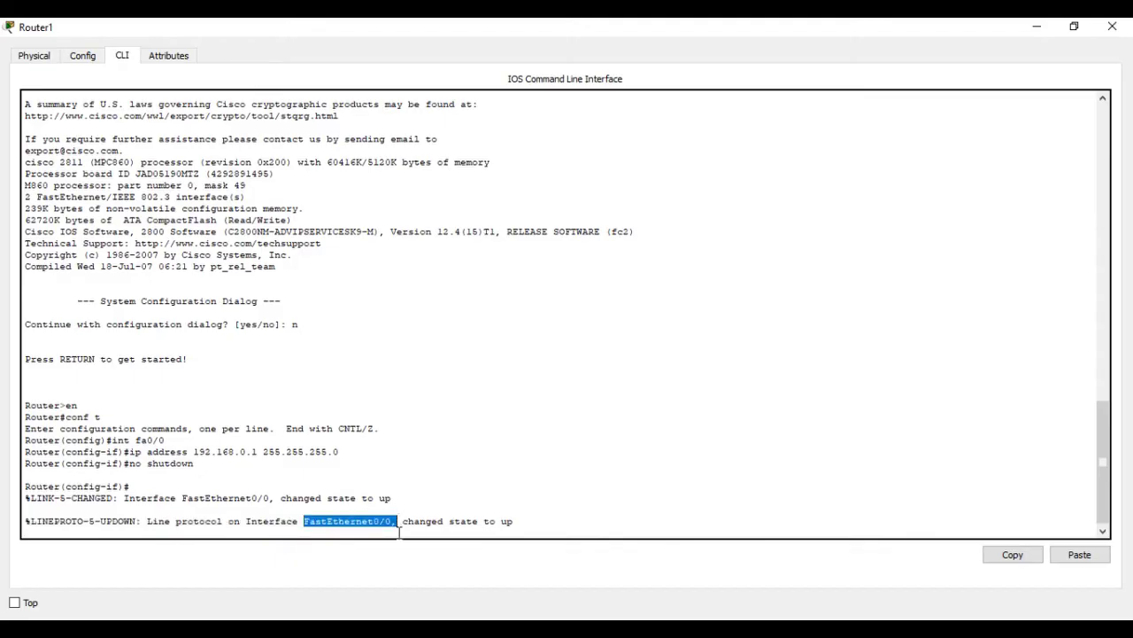
left_click(537, 529)
key("Return")
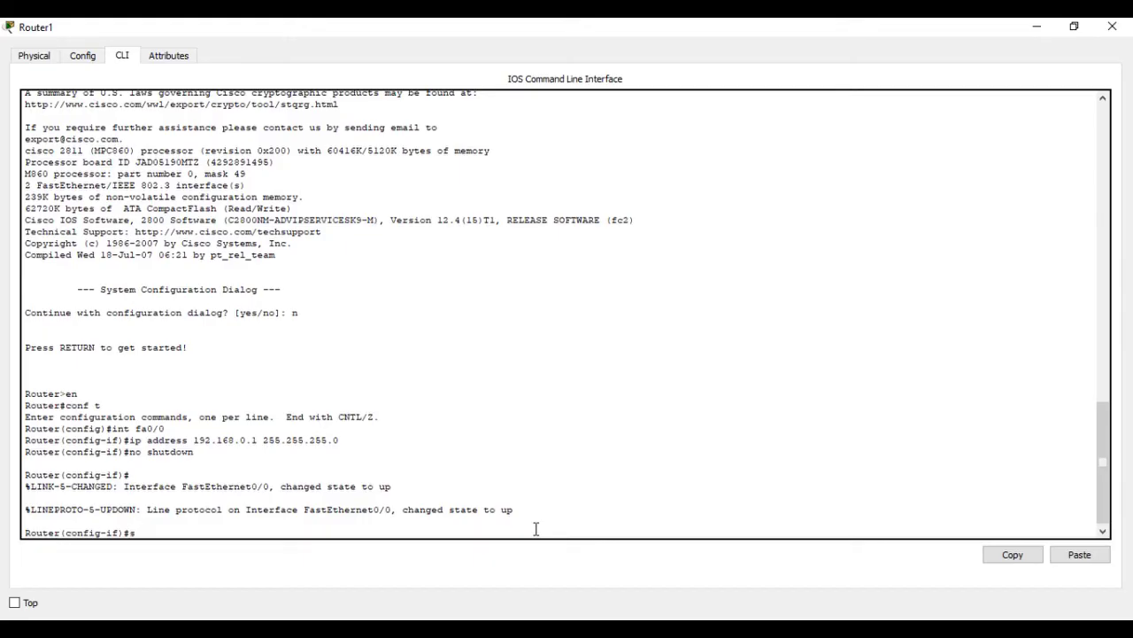
type("do write memory")
key("Return")
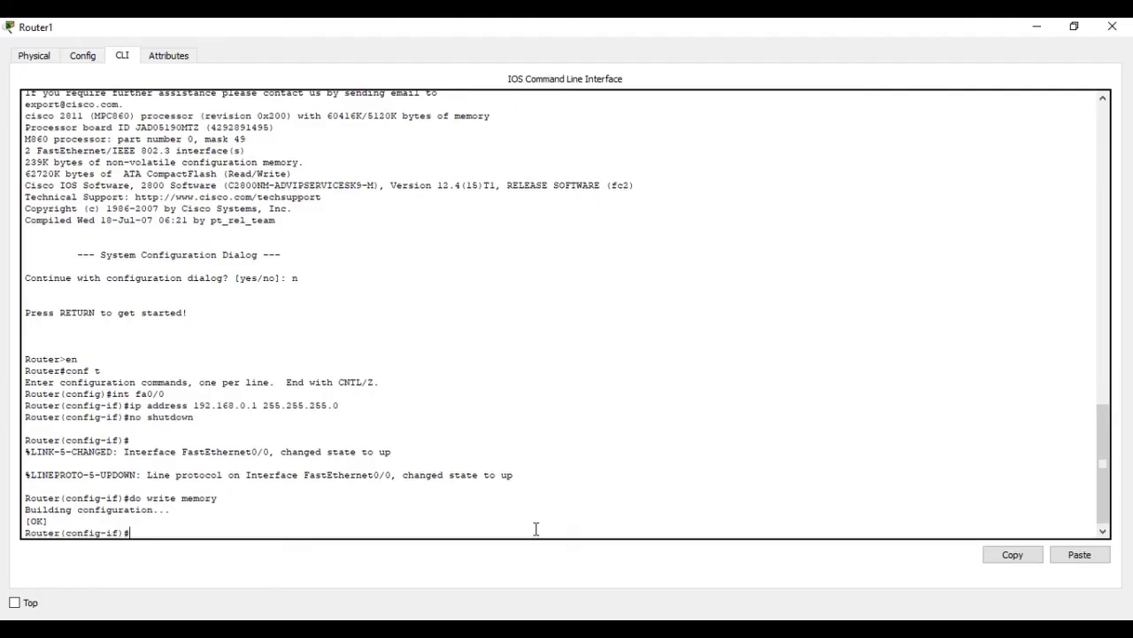
- Create the DHCP pool net1 with network 192.168.0.1 255.255.255.0, exit the pool configuration and close Router1's window
type("ip dhcp pool net1")
key("Return")
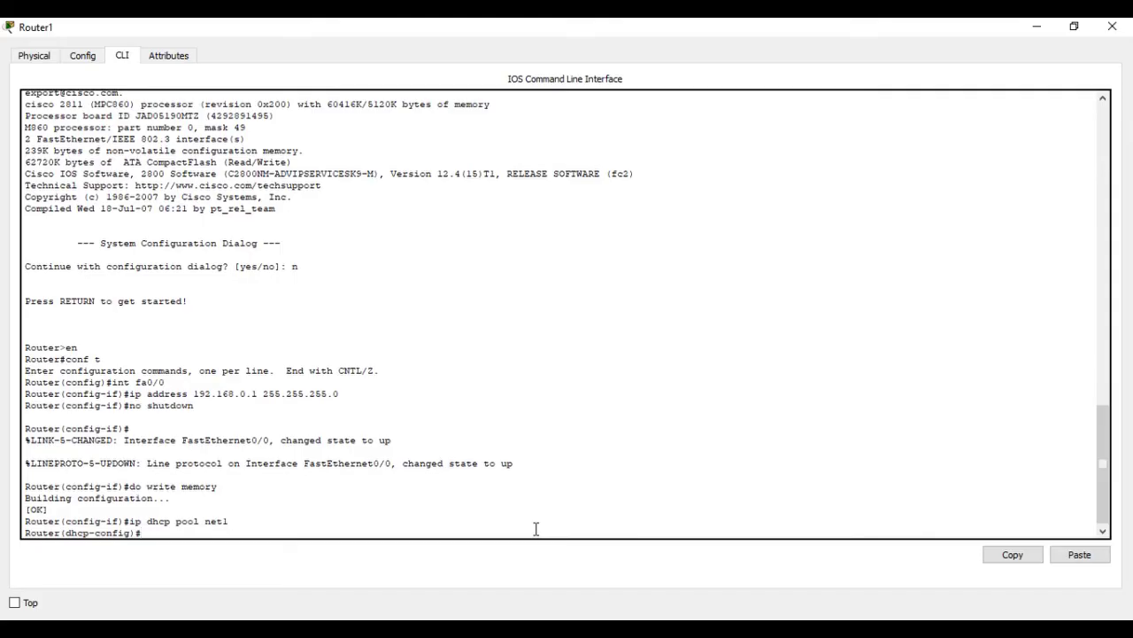
type("network 192.168.0.1 255.255.255")
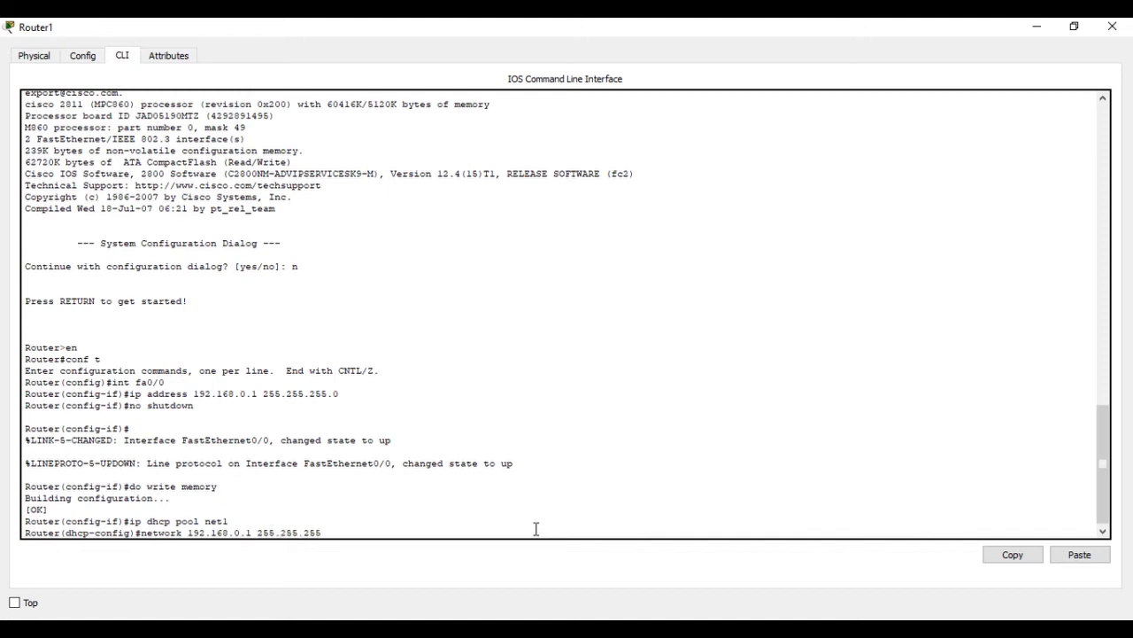
type(".0")
key("Return")
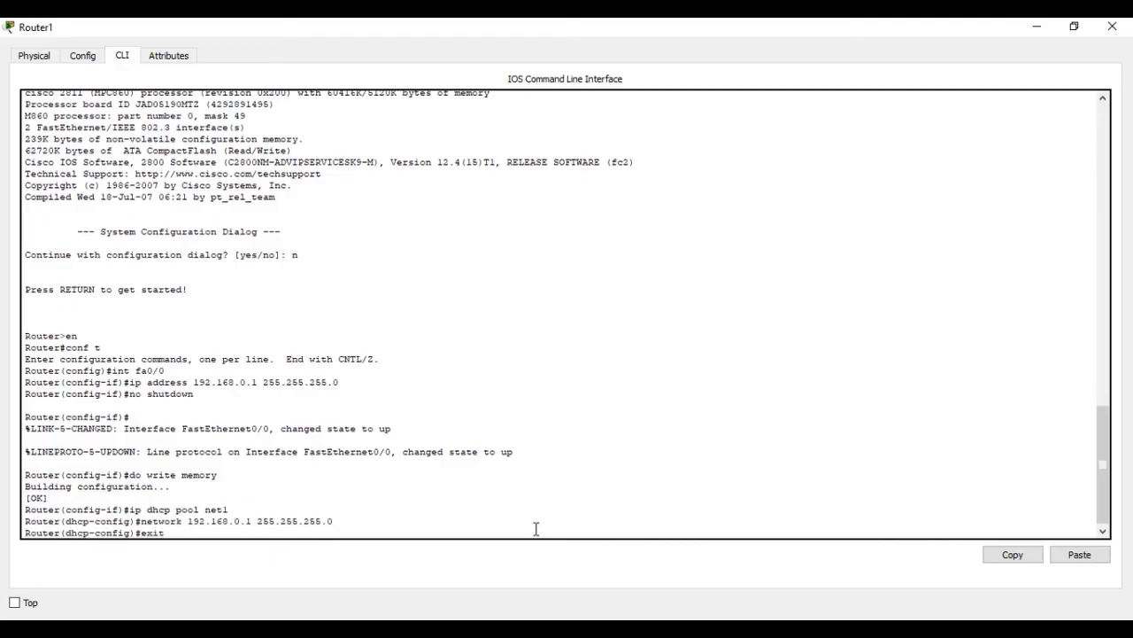
key("Return")
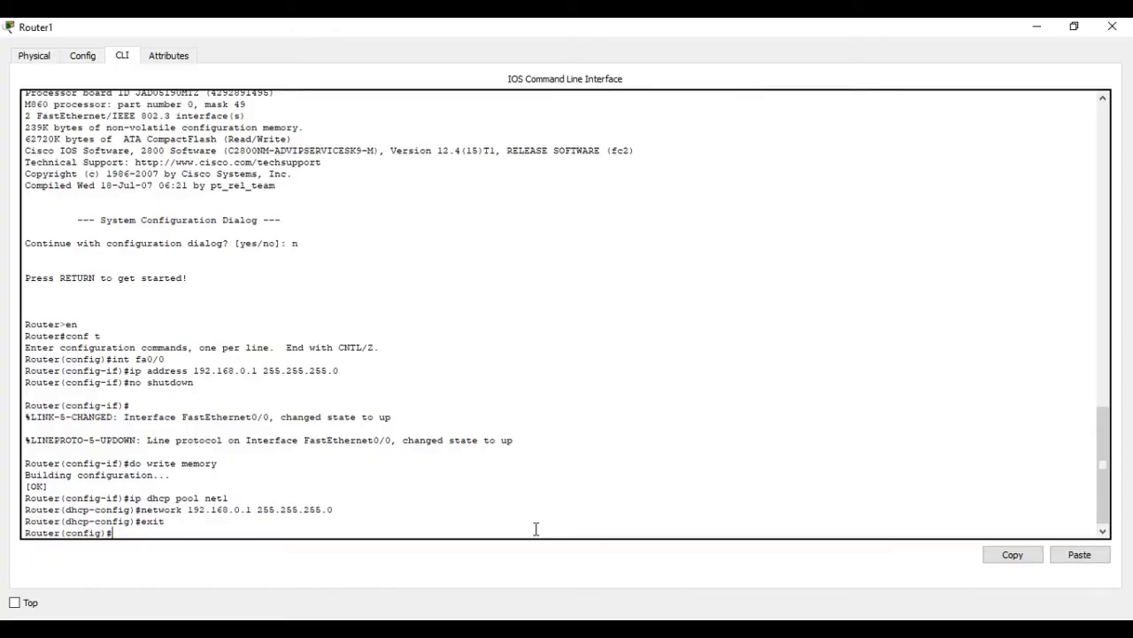
left_click(1114, 30)
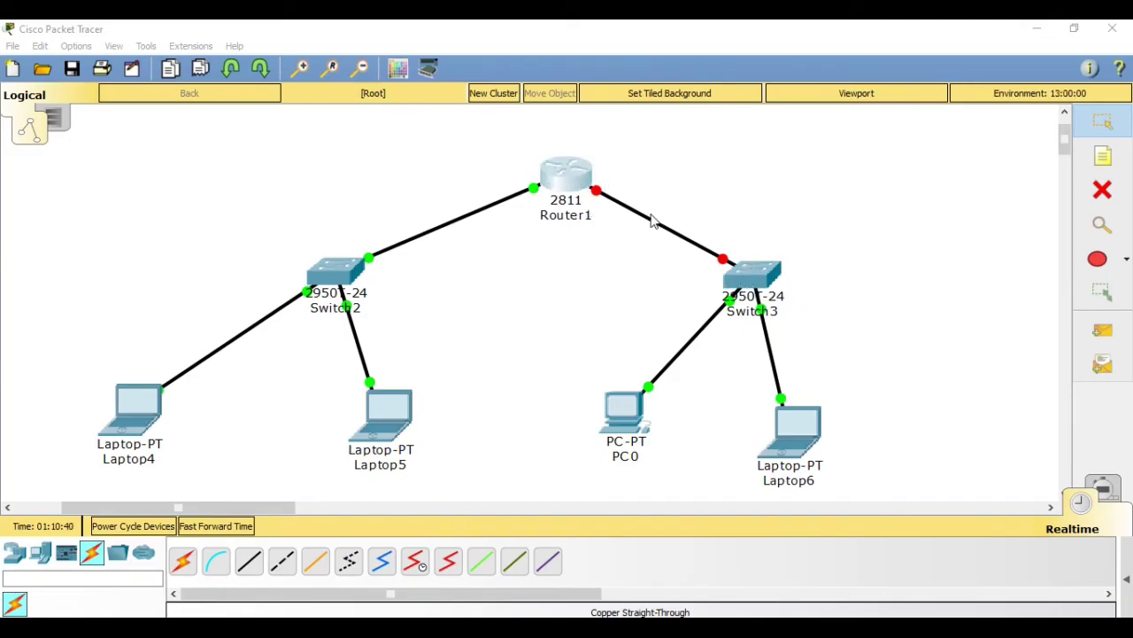
- Reopen Router1's command line in a maximized window and enter configuration mode for interface fa0/1
left_click(574, 178)
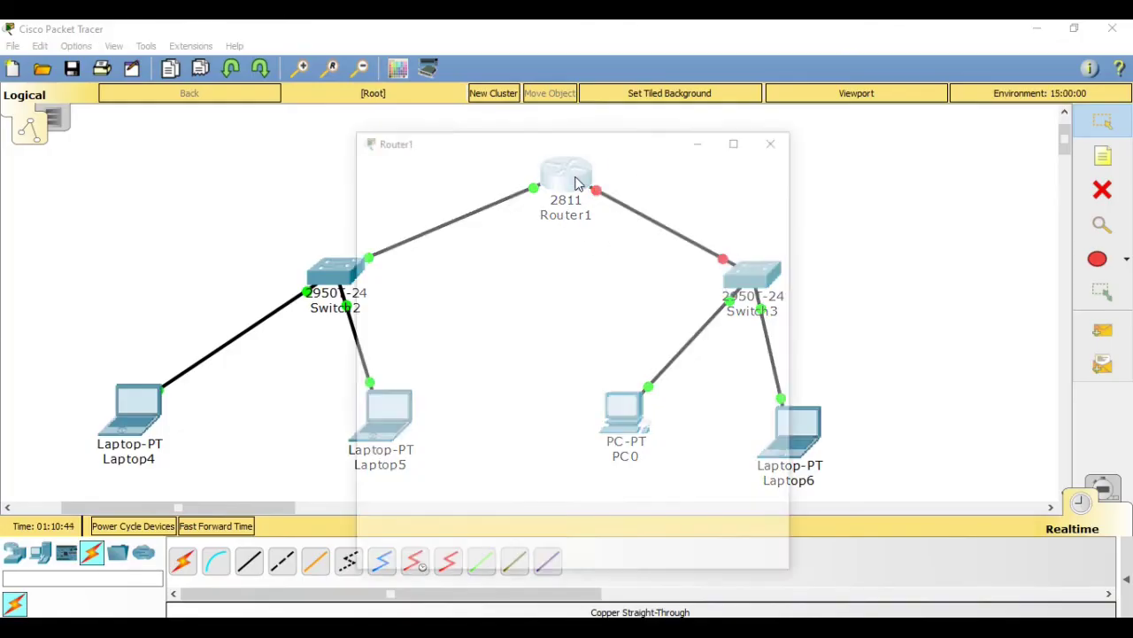
left_click(742, 140)
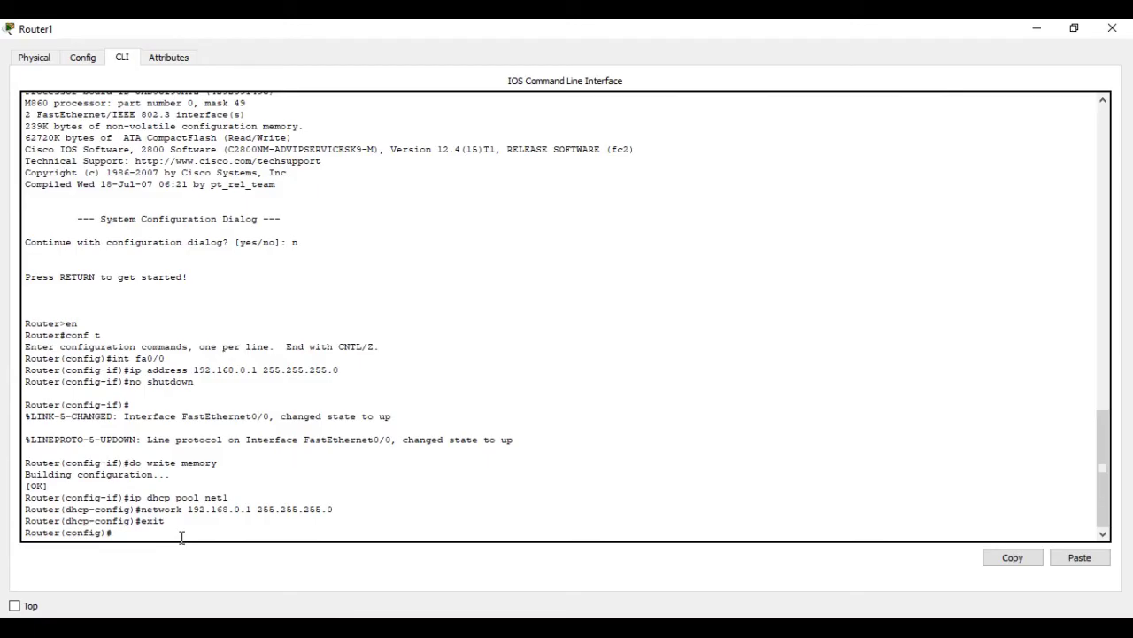
left_click_drag(64, 323, 101, 336)
double_click(72, 324)
left_click(132, 534)
type("int fa0/1")
key("Return")
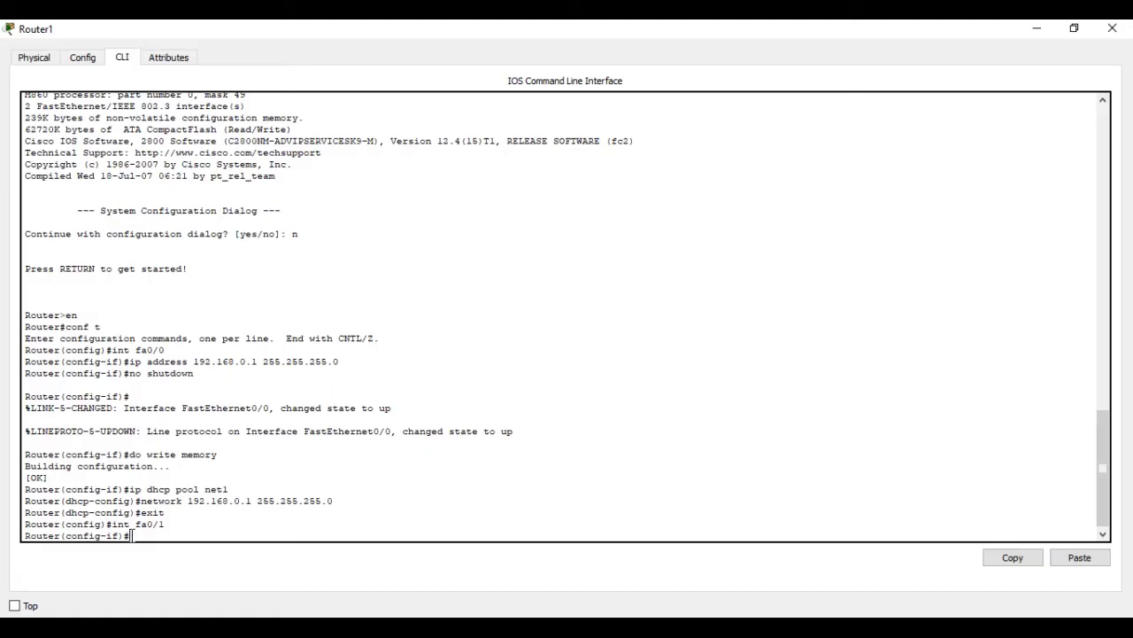
- Assign IP address 192.168.1.1 with subnet mask 255.255.255.0 to Router1's interface fa0/1, correcting the misspelled address command
type("ip adress 192.168.1.1 255.255.255.0")
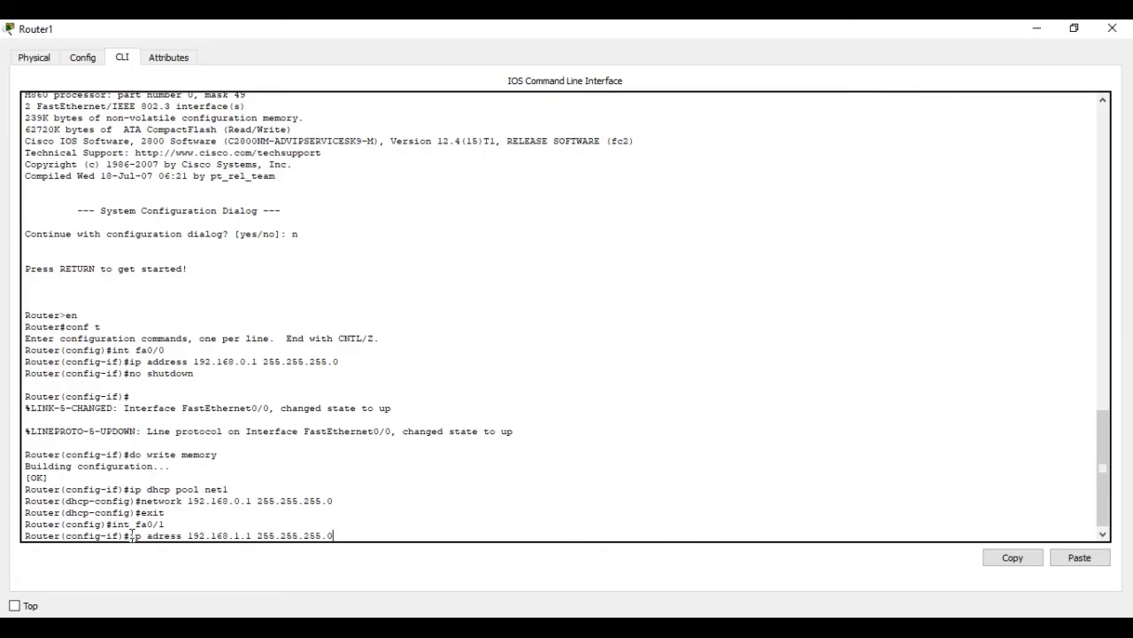
key("Return")
key("Up")
key("Left")
key("Left")
key("Left")
key("Left")
key("Left")
key("Left")
key("Left")
key("Left")
key("Left")
key("Left")
key("Left")
key("Left")
key("Left")
key("Left")
key("Left")
key("Left")
key("Left")
key("Left")
key("Left")
key("Left")
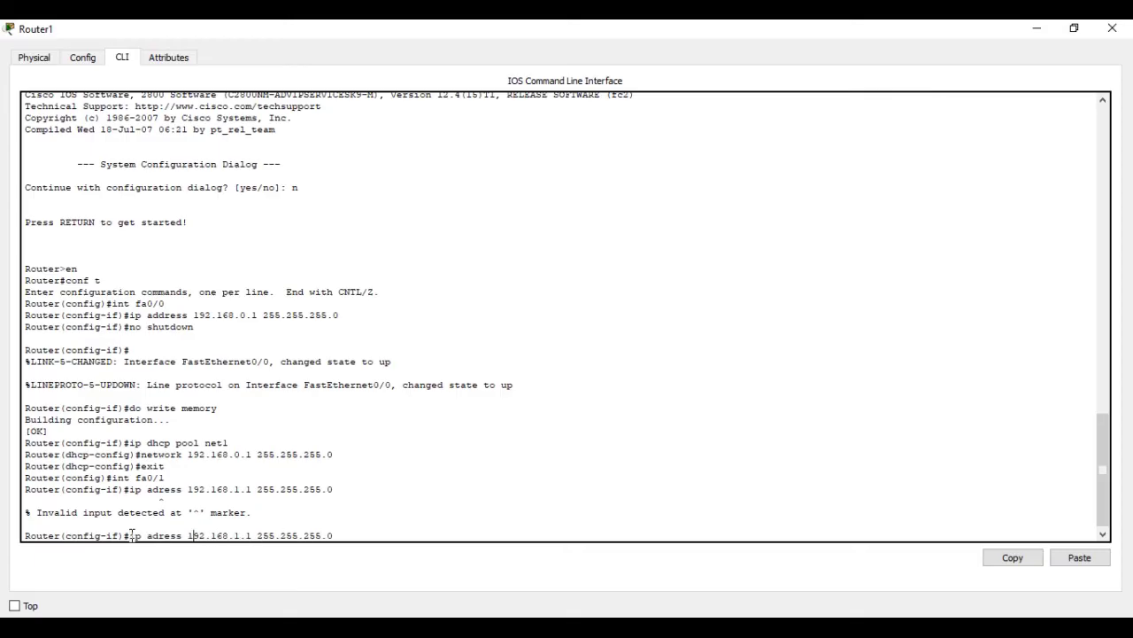
type("d")
key("Return")
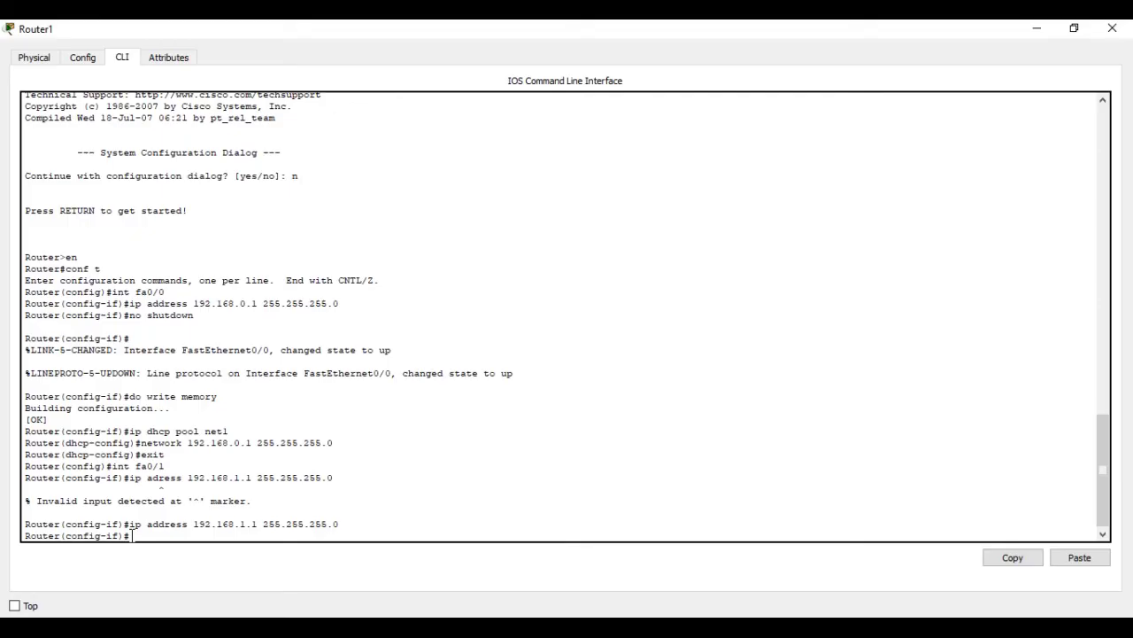
- Enable interface fa0/1 with no shutdown and save the router configuration with do write memory
type("no shutdown")
key("Return")
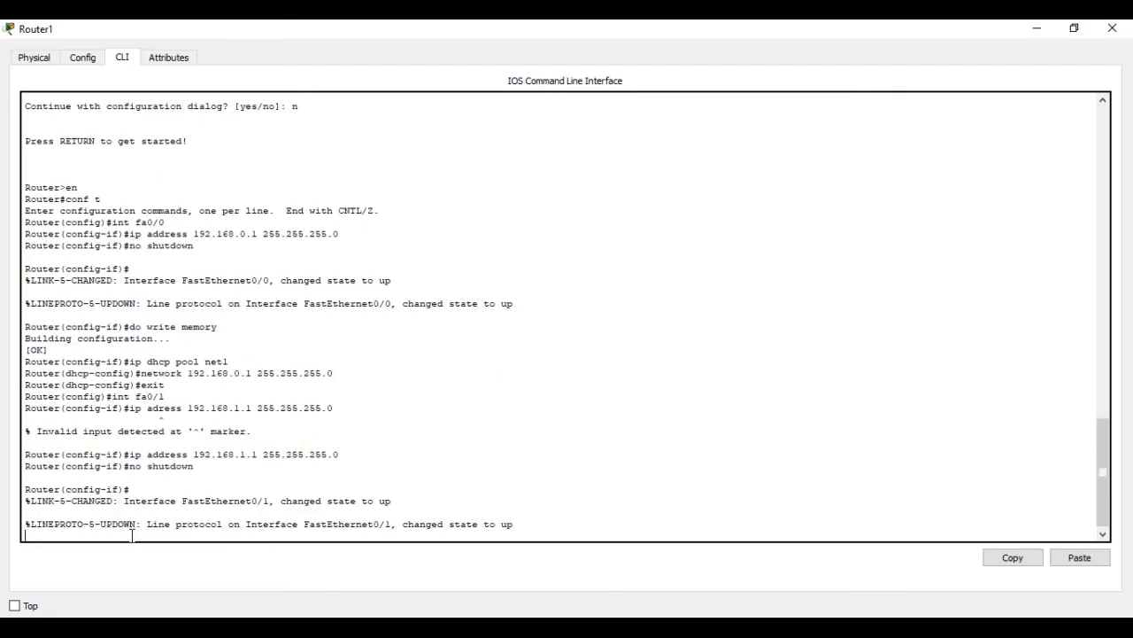
key("Return")
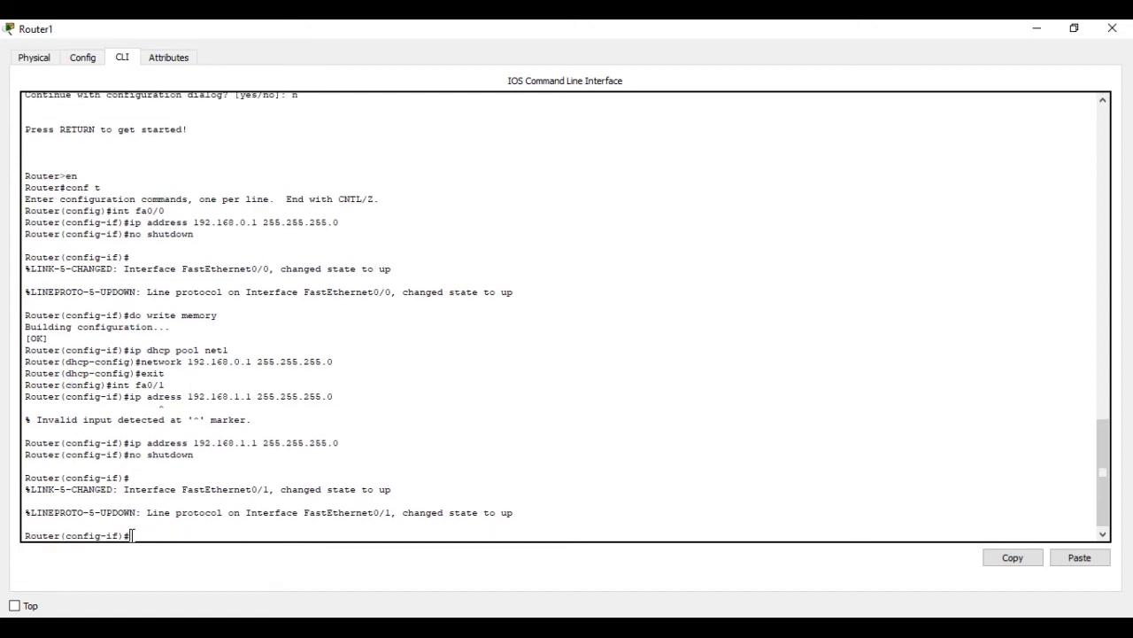
type("do write memory")
key("Return")
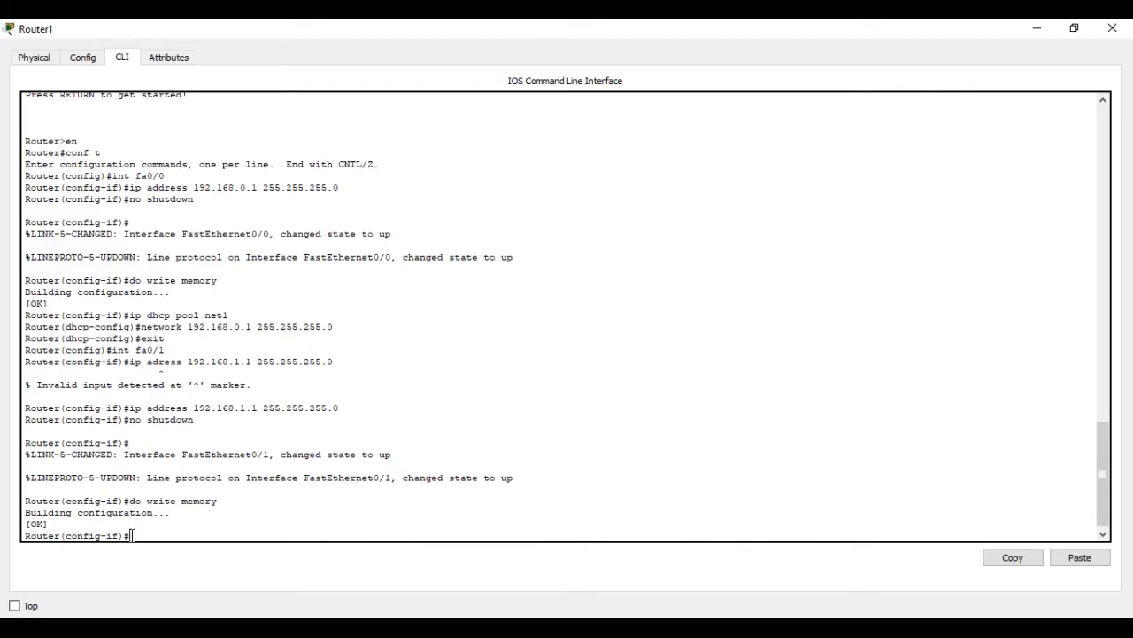
- Create the DHCP pool net2 on Router1 with network 192.168.1.1 255.255.255.0
type("ip dhcp pool net2")
left_click_drag(129, 314, 236, 318)
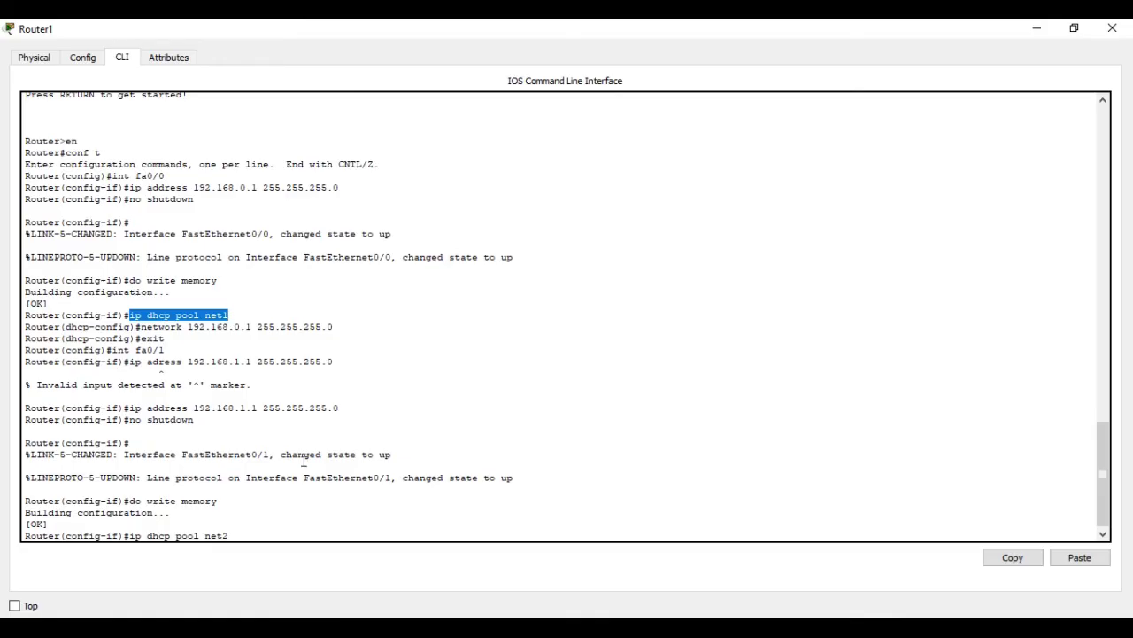
left_click(244, 531)
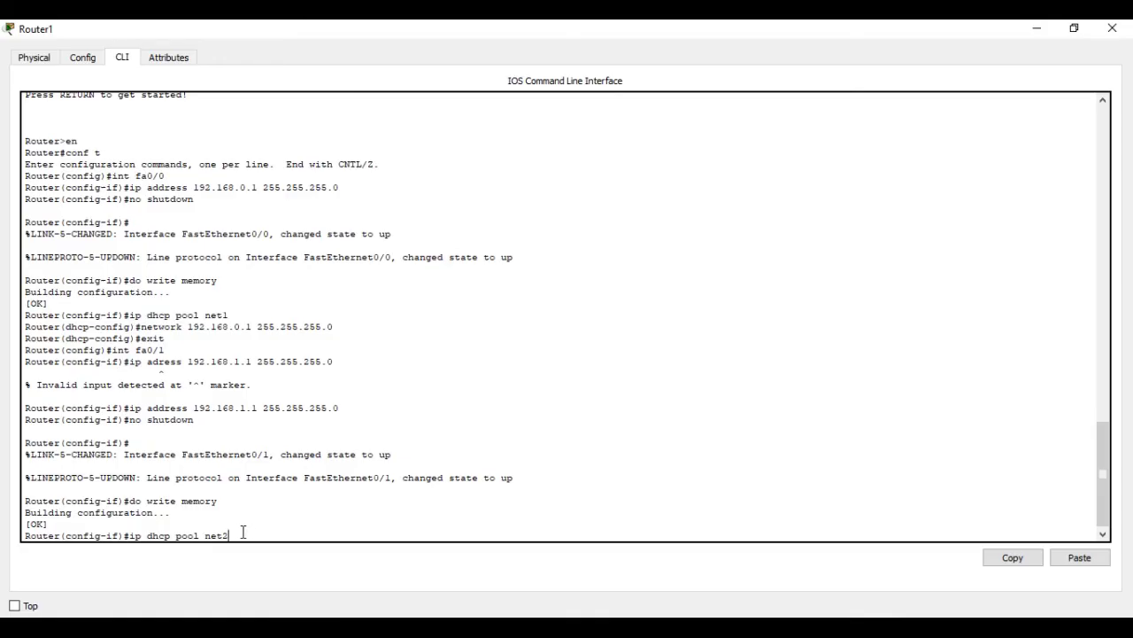
key("Return")
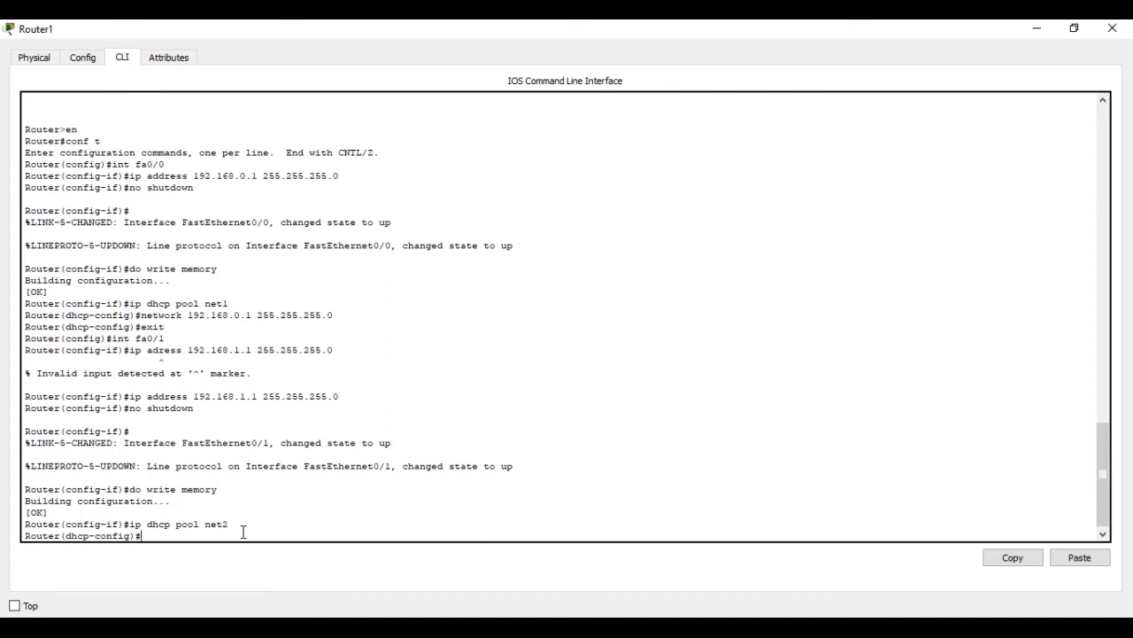
type("network 192.168.1.1 255.255.255.0")
key("Return")
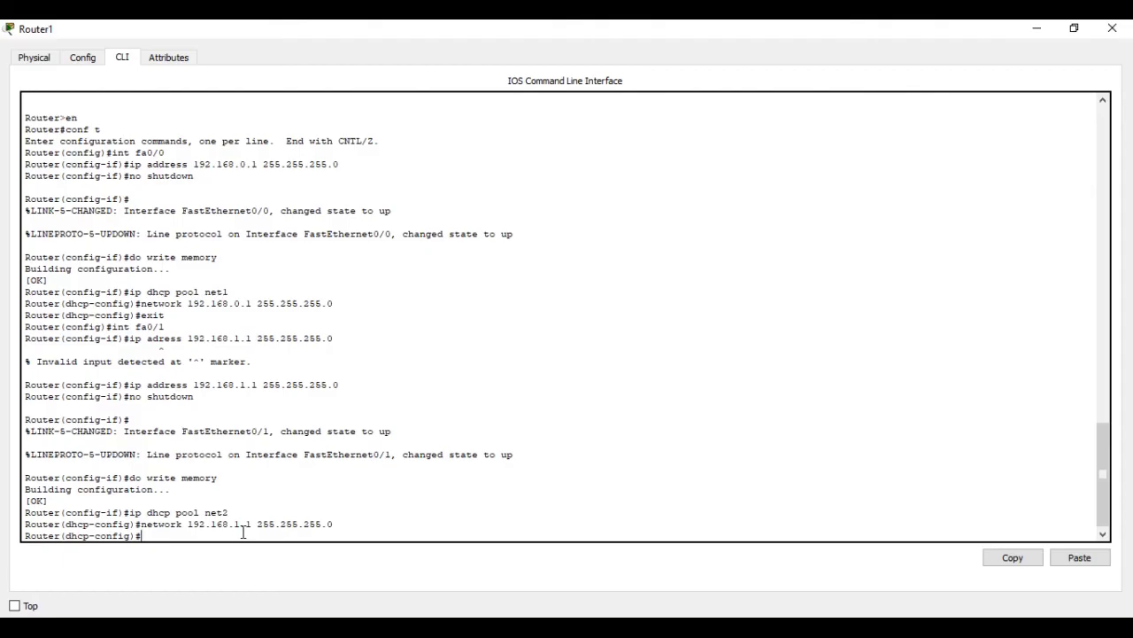
- Exit the DHCP pool and global configuration modes back to the privileged prompt and close Router1's window
type("exit")
key("Return")
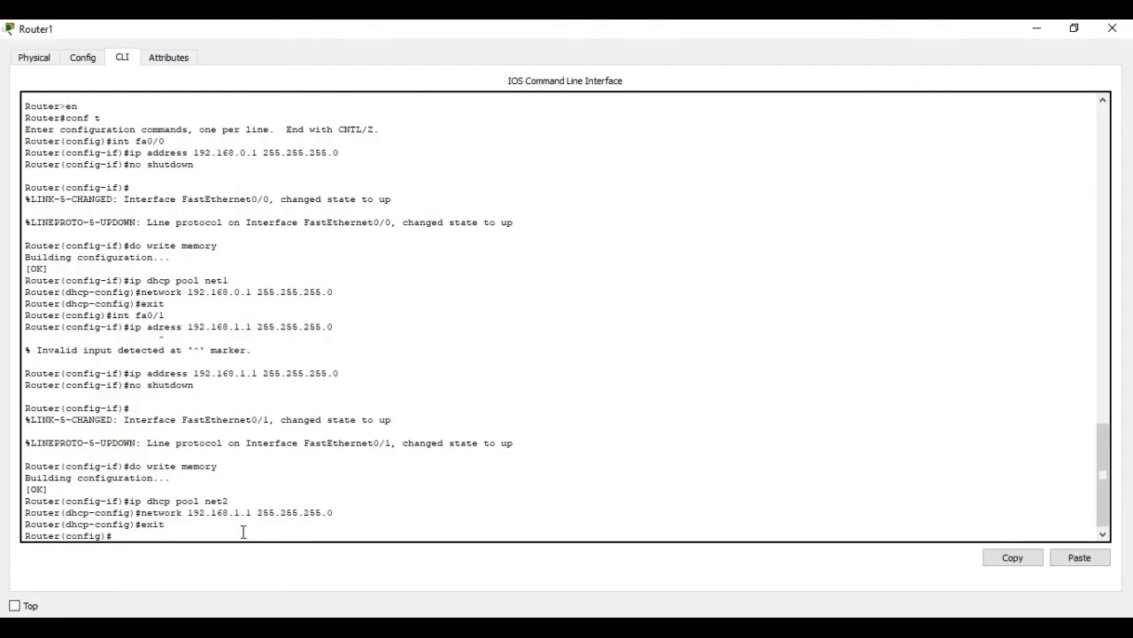
type("exit")
key("Return")
key("Return")
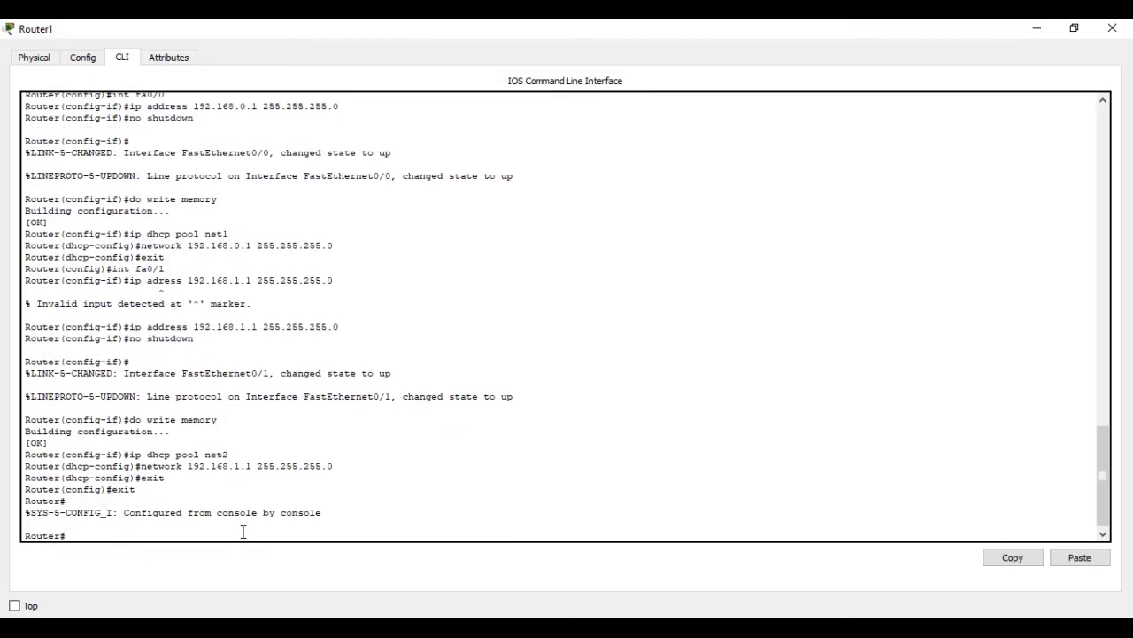
left_click(1109, 31)
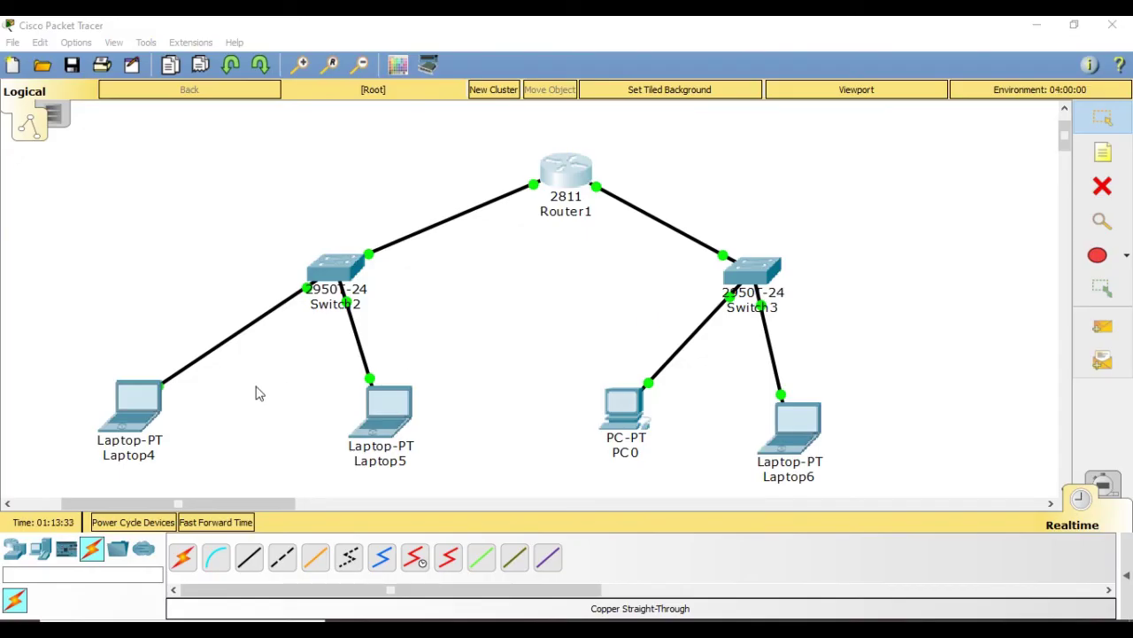
- Set Laptop4's IPv4 configuration to DHCP in a maximized window, then close the laptop's window
left_click(129, 415)
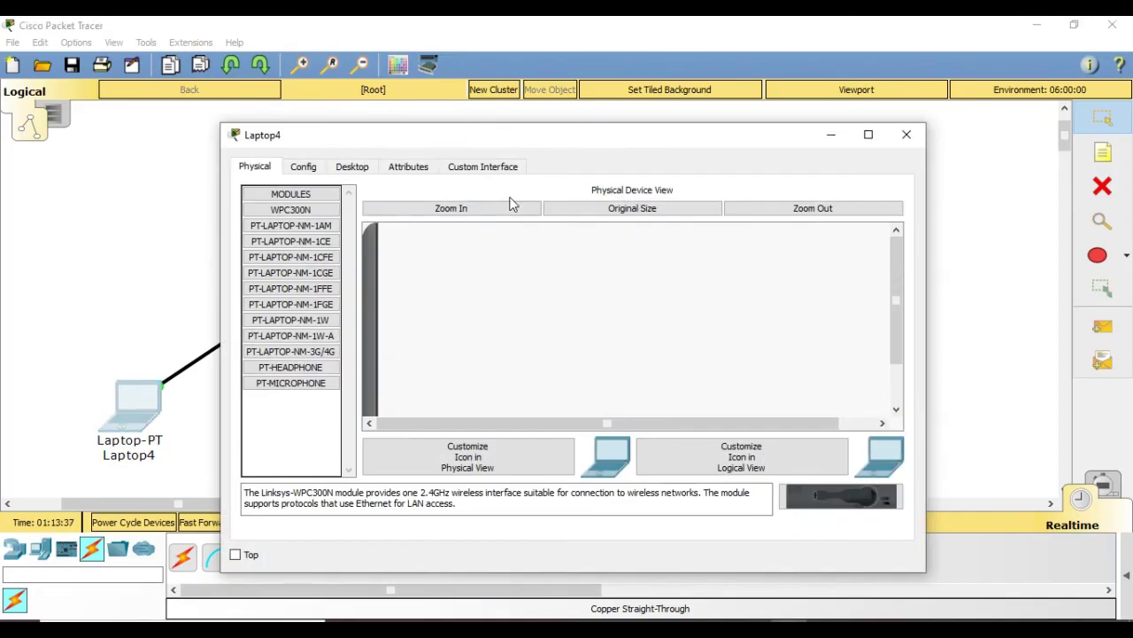
left_click(868, 136)
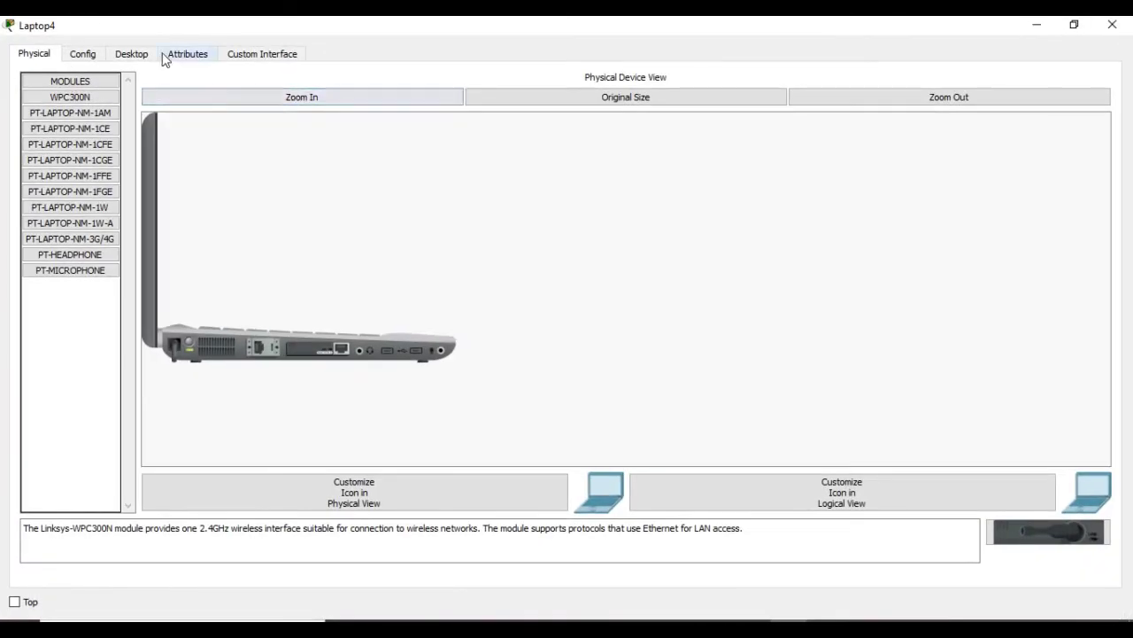
left_click(133, 53)
left_click(131, 128)
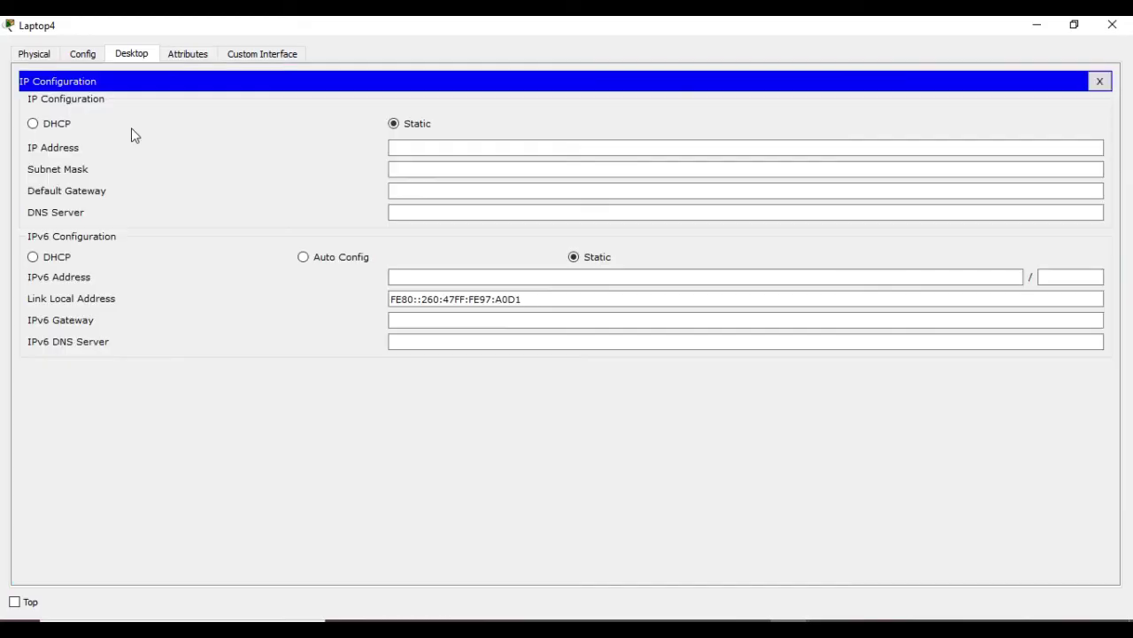
left_click(423, 149)
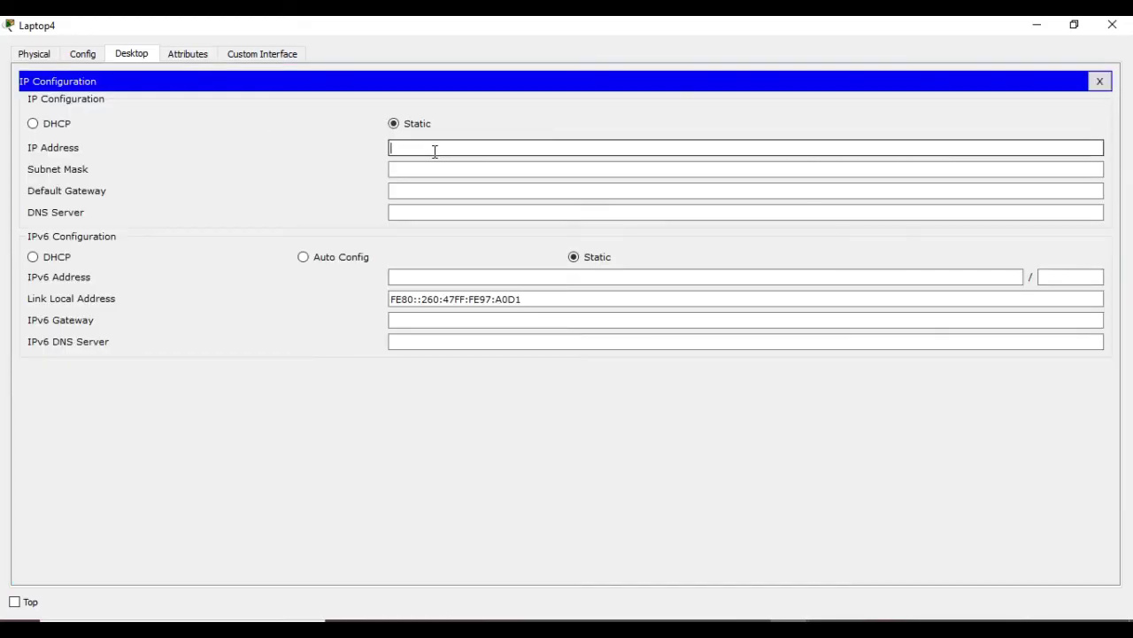
type("67")
key("BackSpace")
key("BackSpace")
left_click(34, 125)
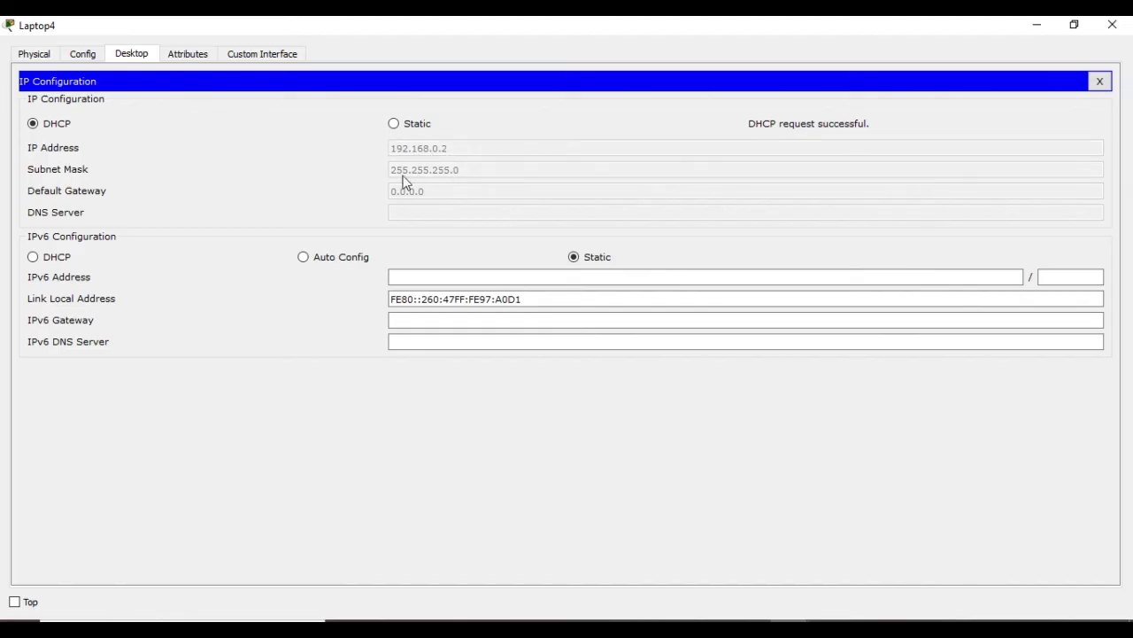
left_click(1112, 25)
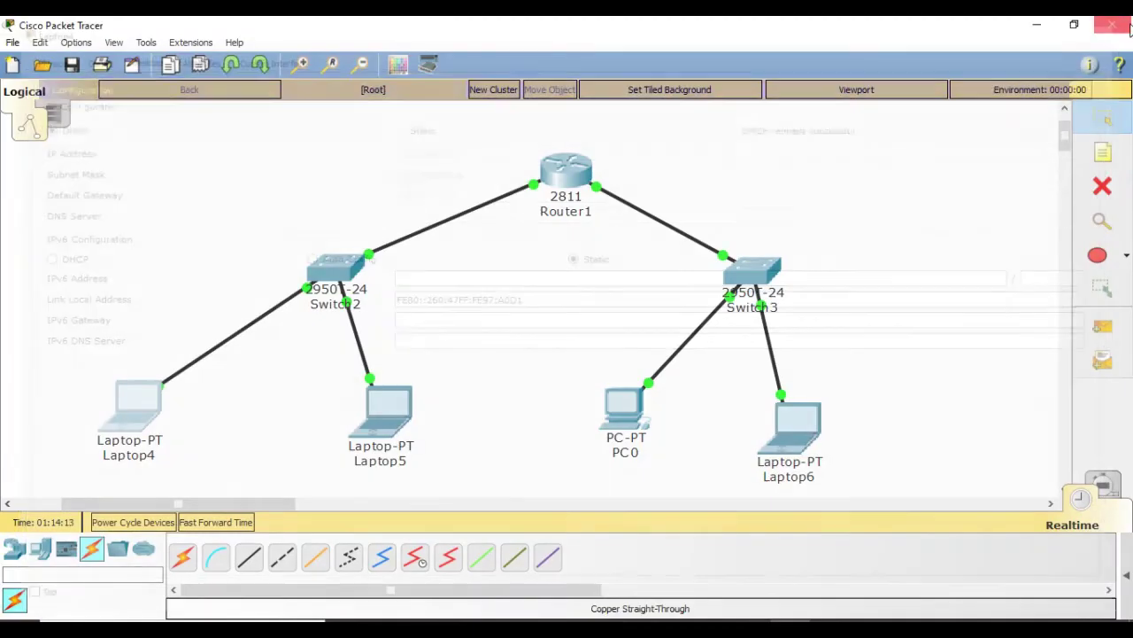
- Switch Laptop5's IPv4 configuration from static to DHCP and close its window
left_click(390, 425)
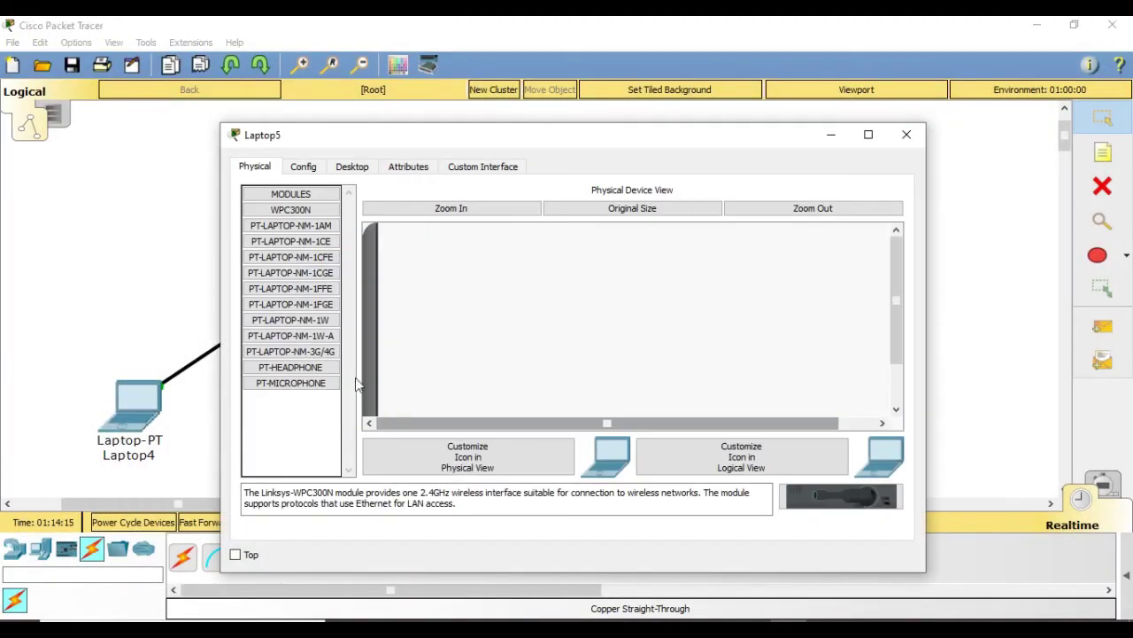
left_click(358, 167)
left_click(310, 255)
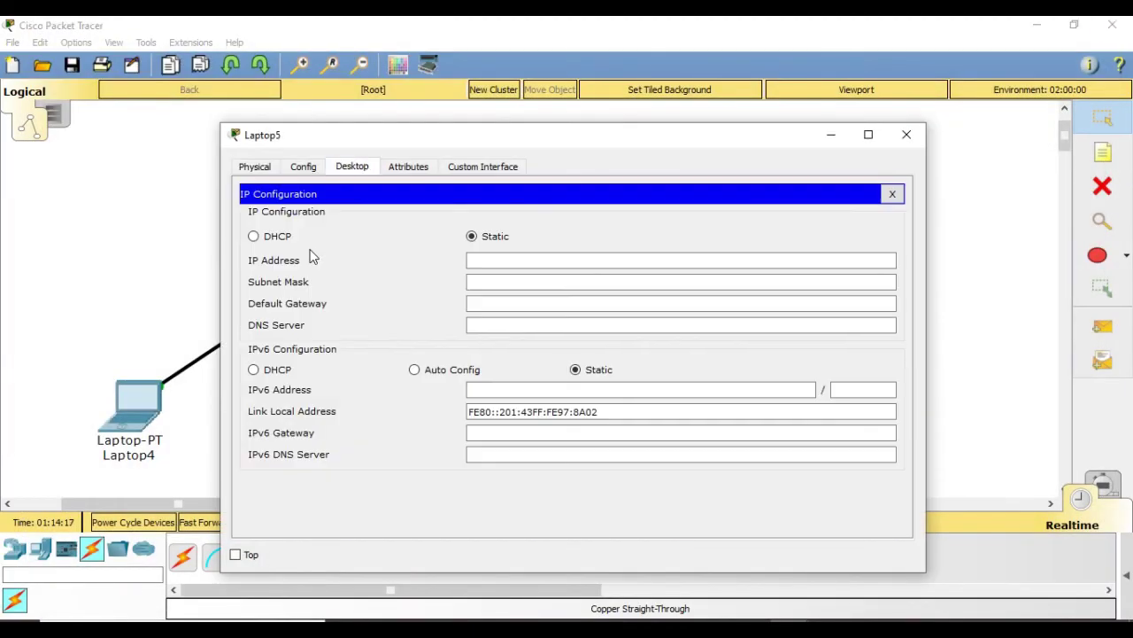
left_click(869, 135)
left_click(33, 123)
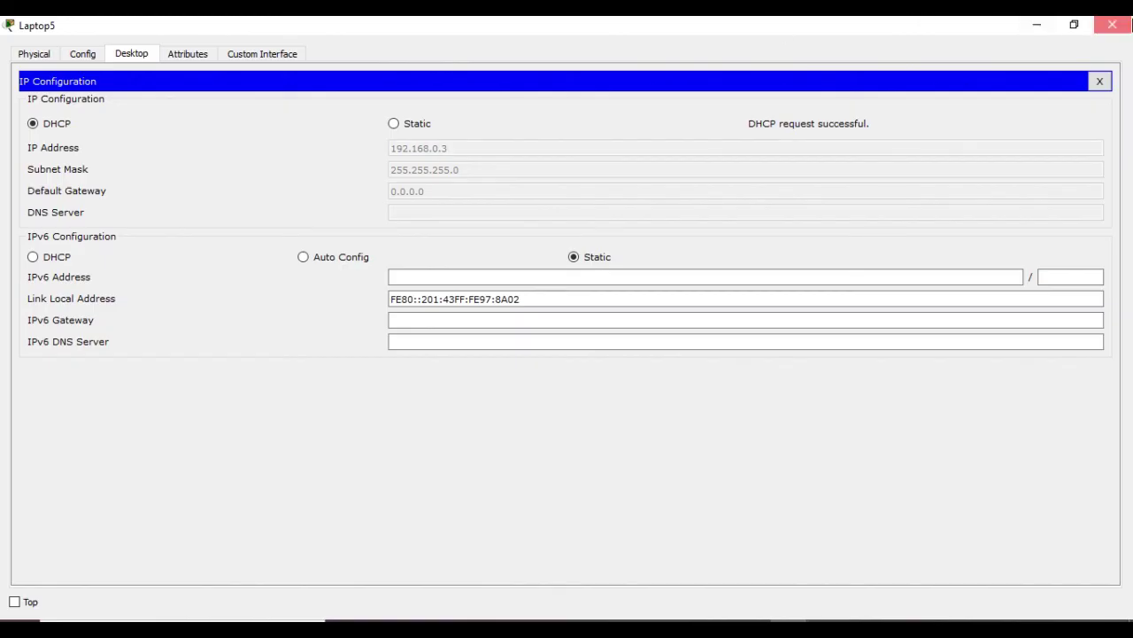
left_click(1112, 25)
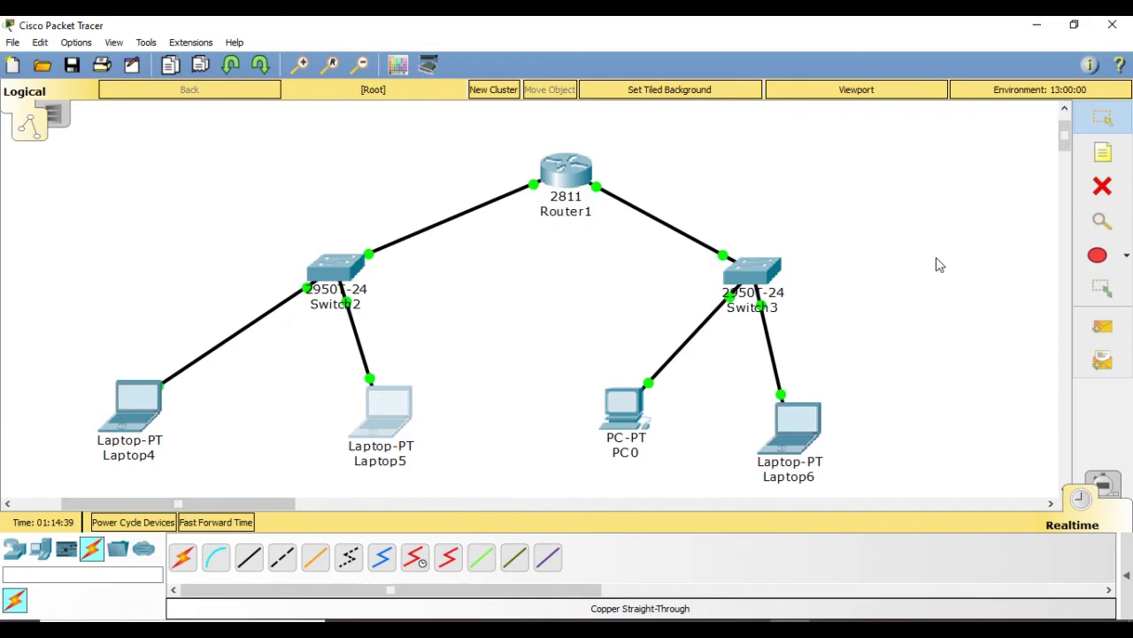
- Switch PC0's IPv4 configuration from static to DHCP and close its window
left_click(624, 414)
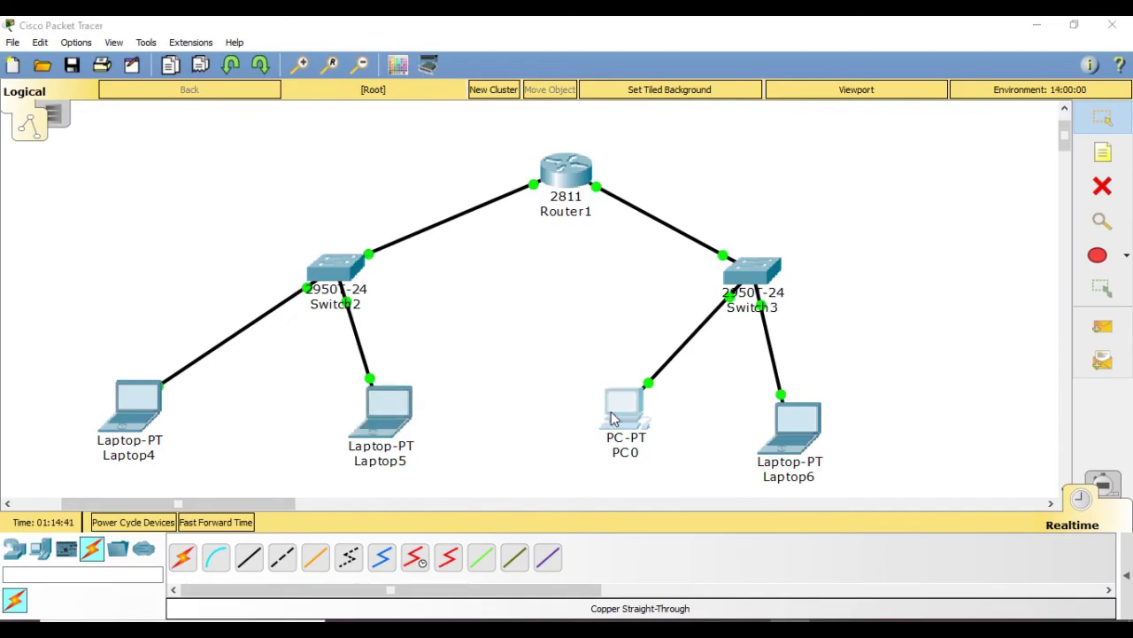
left_click(880, 134)
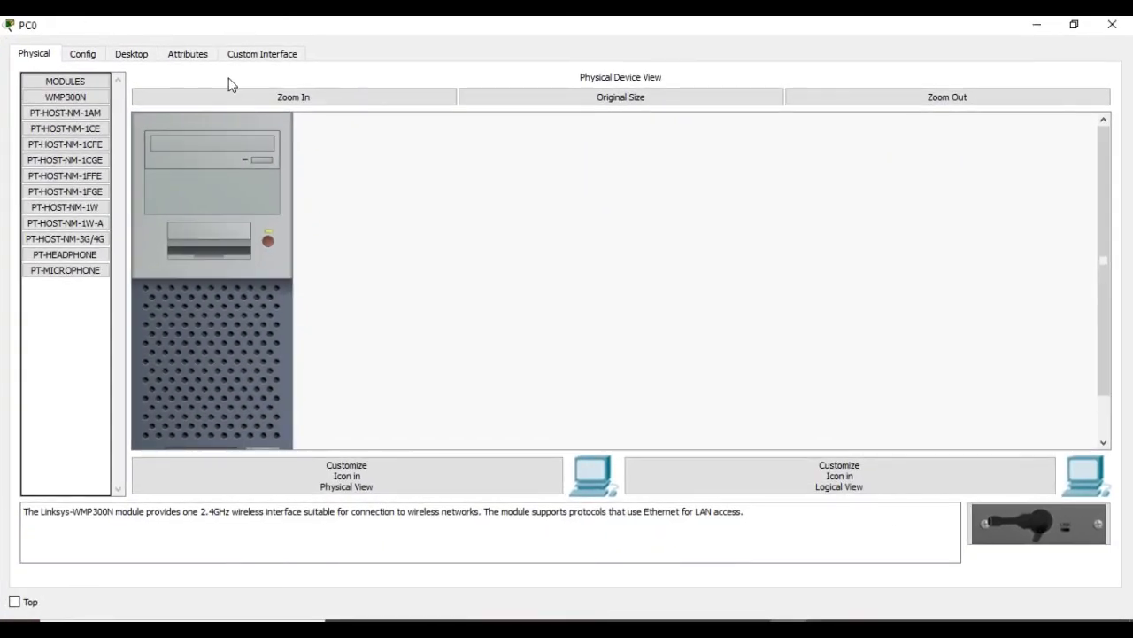
left_click(131, 57)
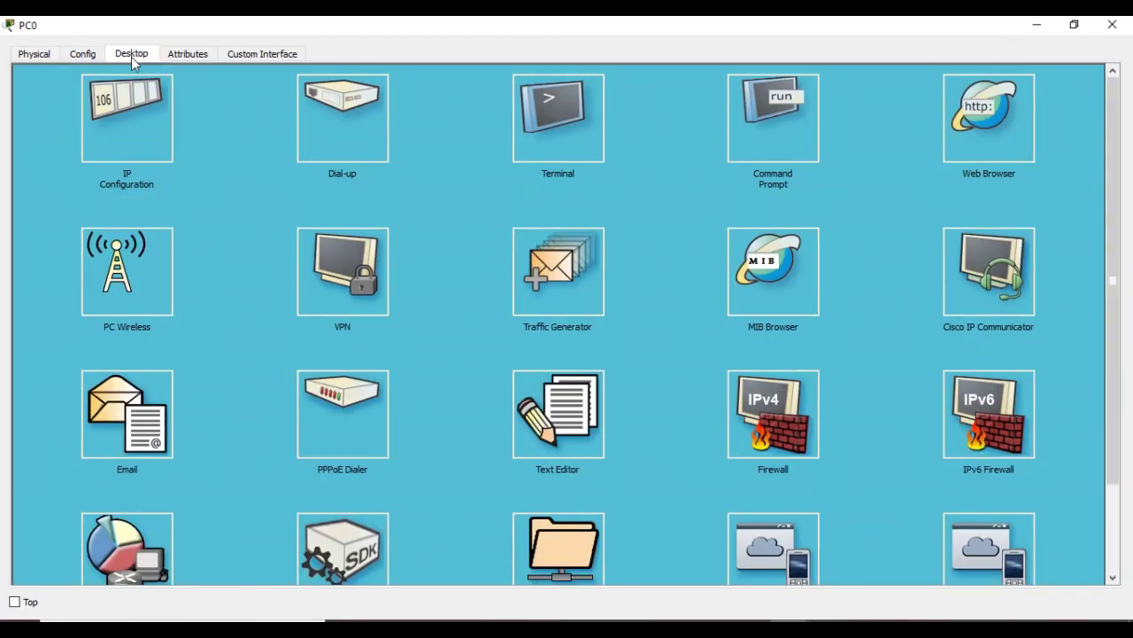
left_click(115, 133)
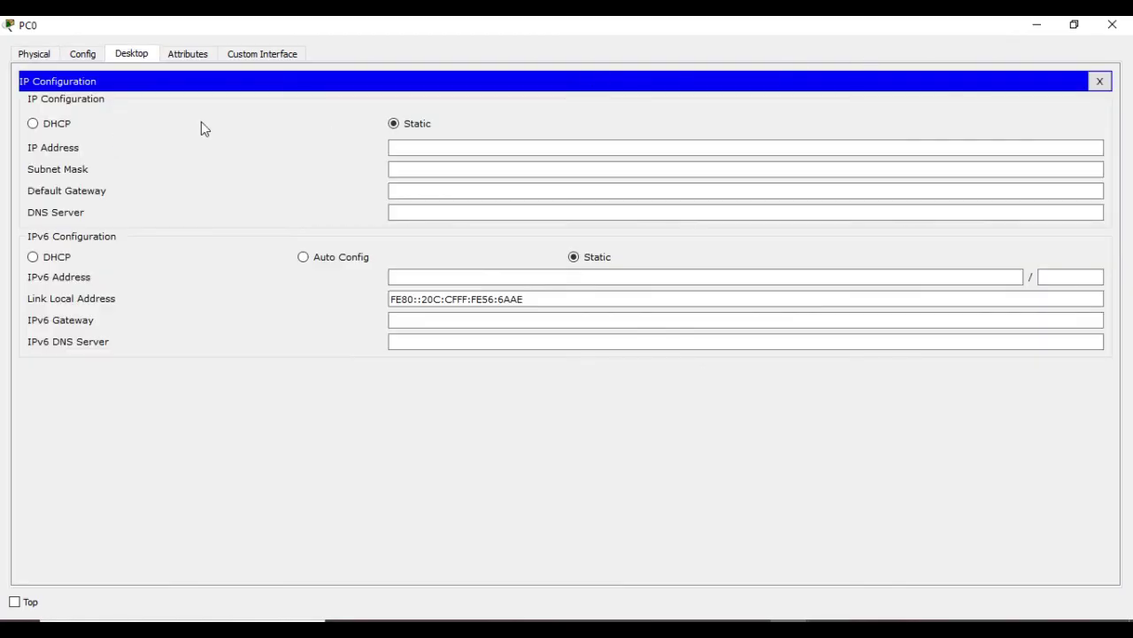
left_click(32, 125)
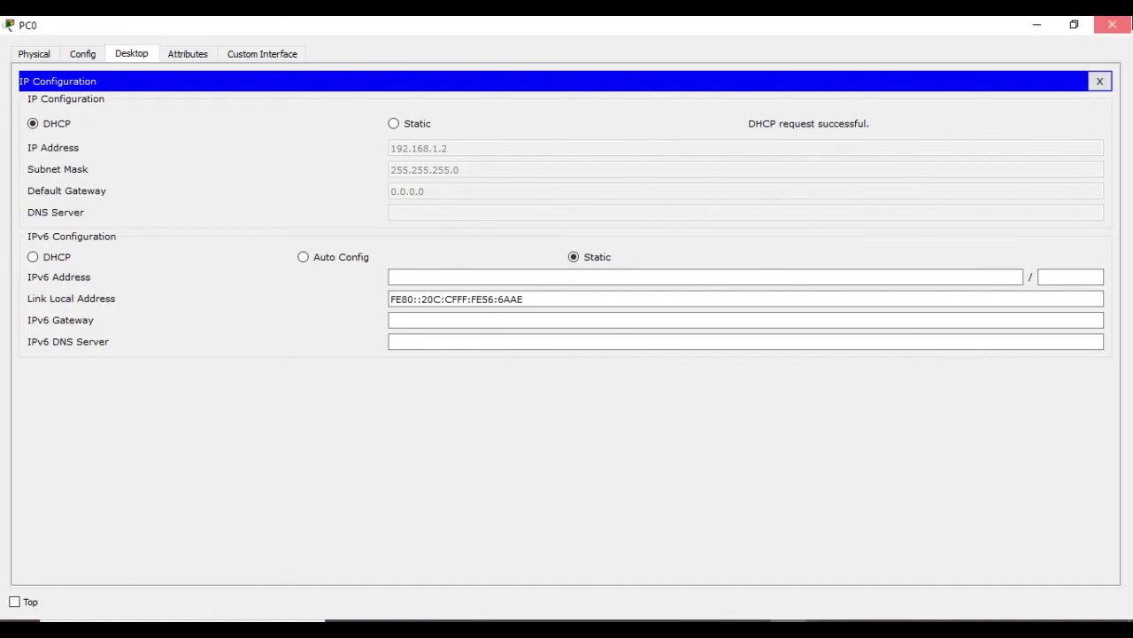
left_click(1126, 25)
- Switch Laptop6's IPv4 configuration from static to DHCP and close its window
left_click(772, 423)
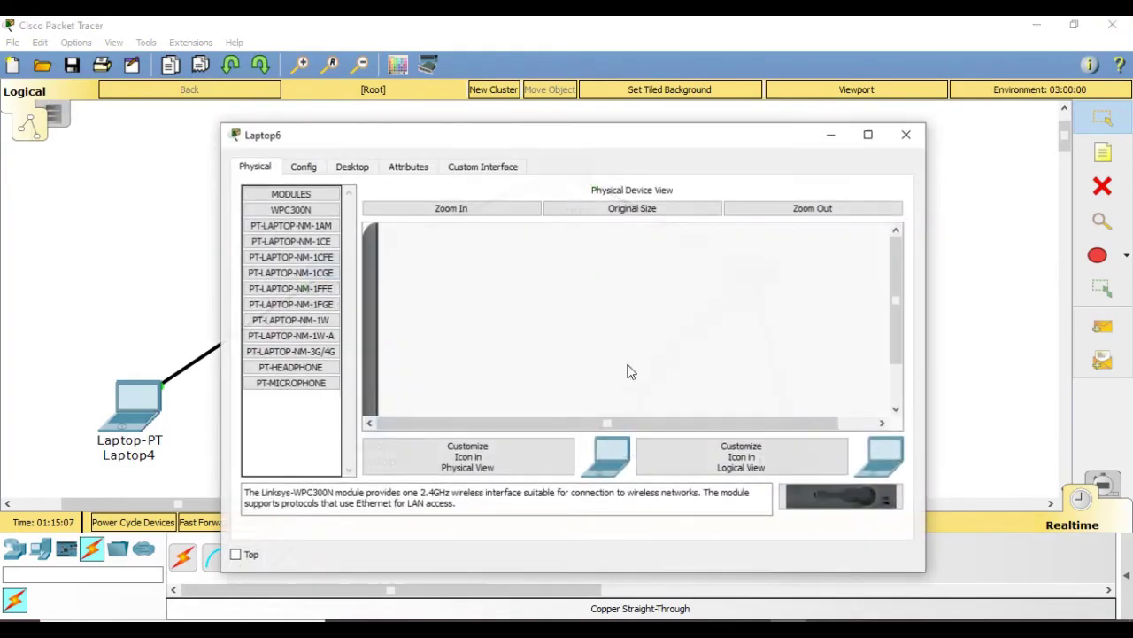
left_click(352, 168)
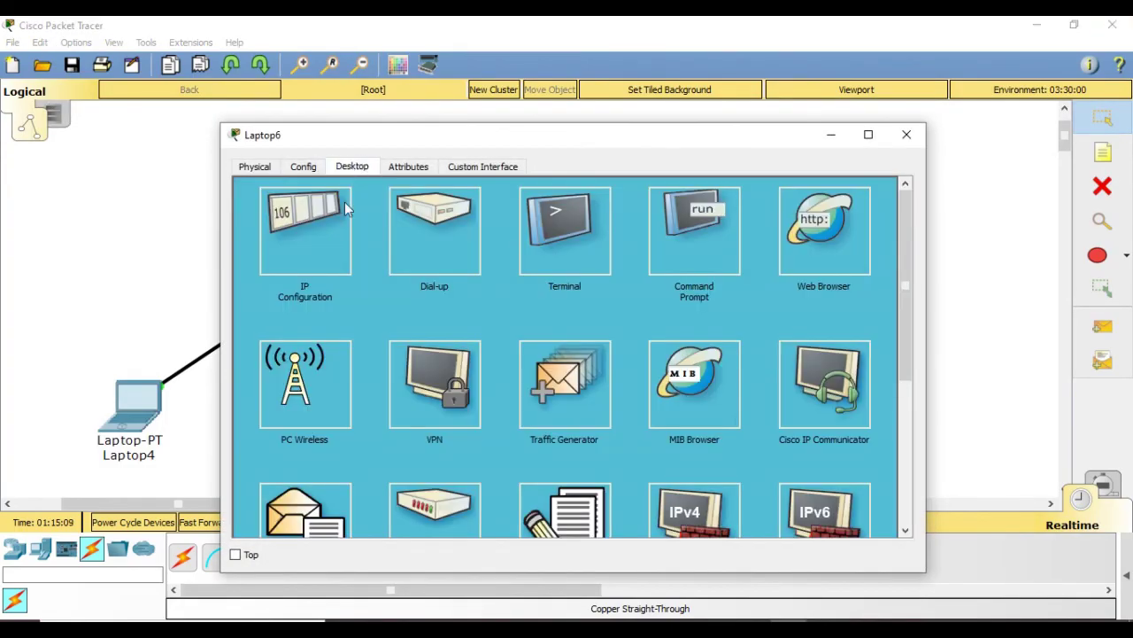
left_click(302, 241)
left_click(868, 133)
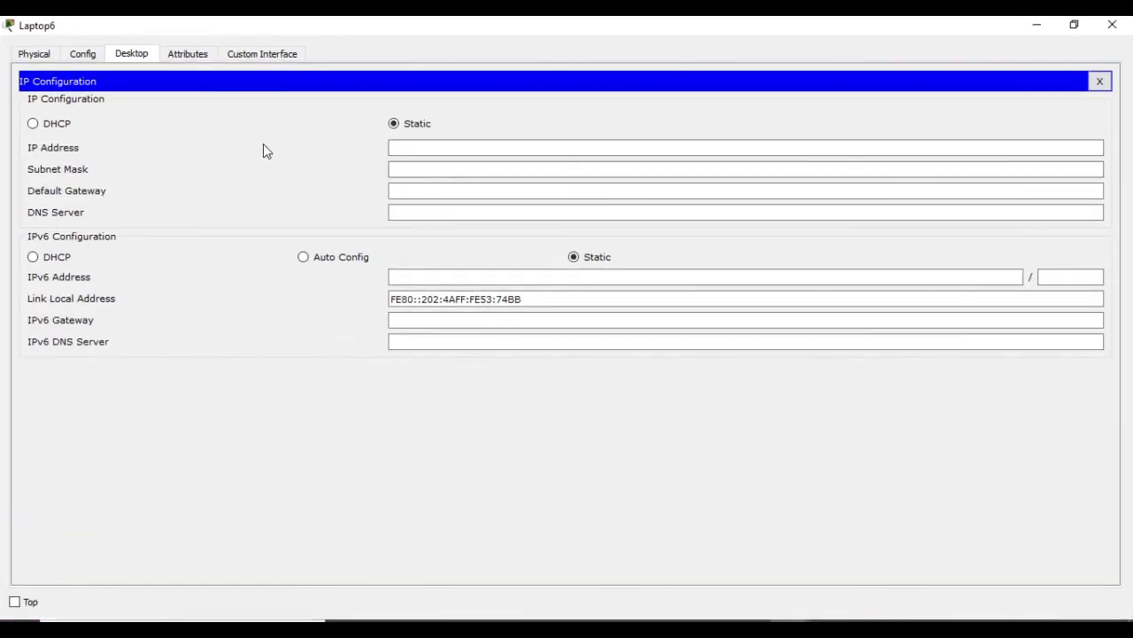
left_click(34, 124)
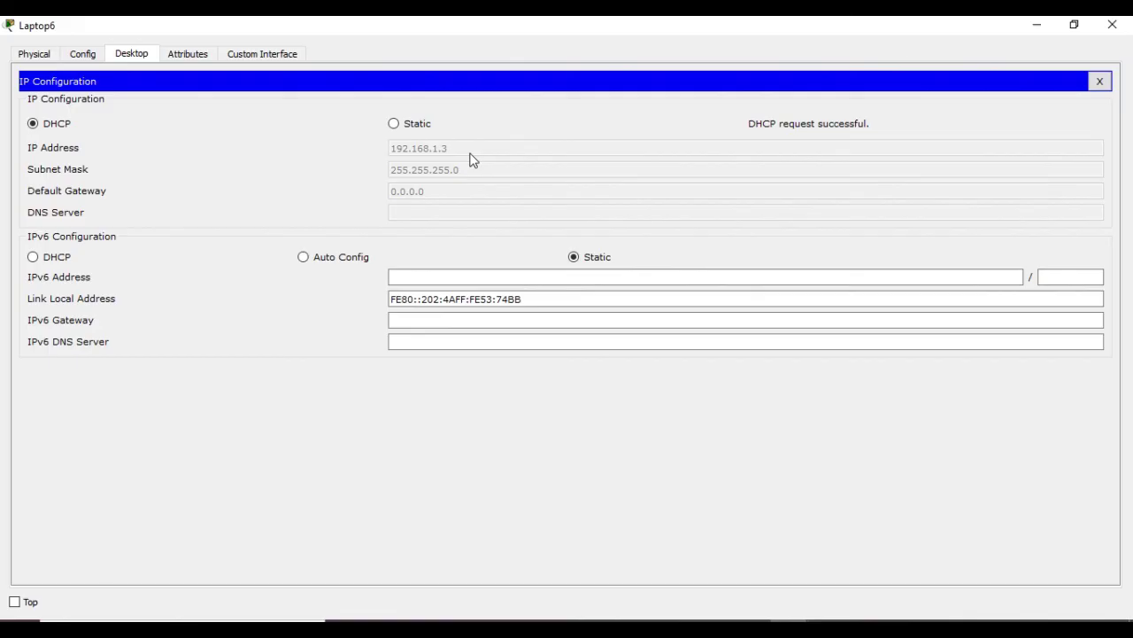
left_click(1112, 25)
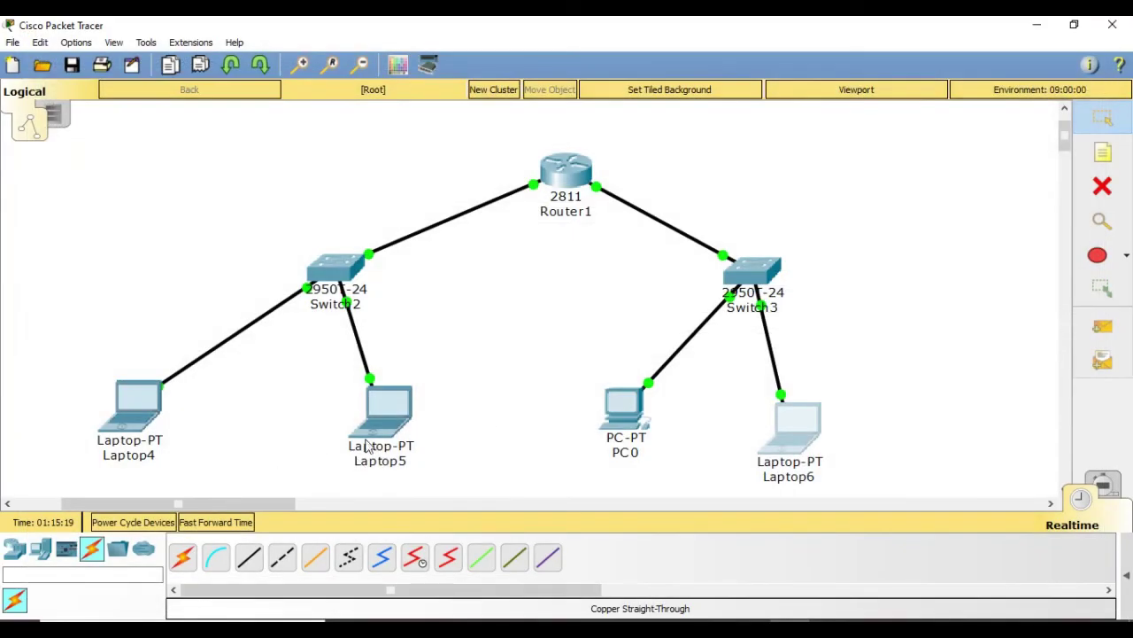